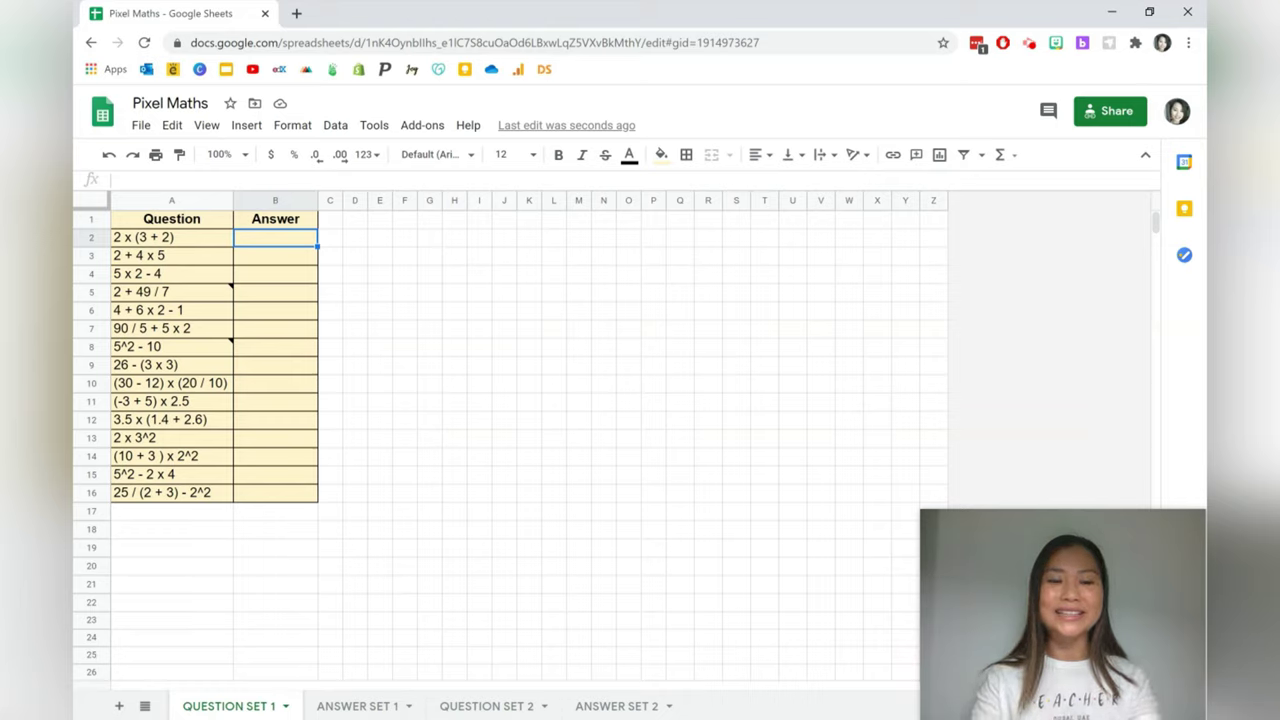
- Answer the first two questions with 10 and 22, then view the finished ANSWER SET 1 sheet
text(10)
key(Return)
text(22)
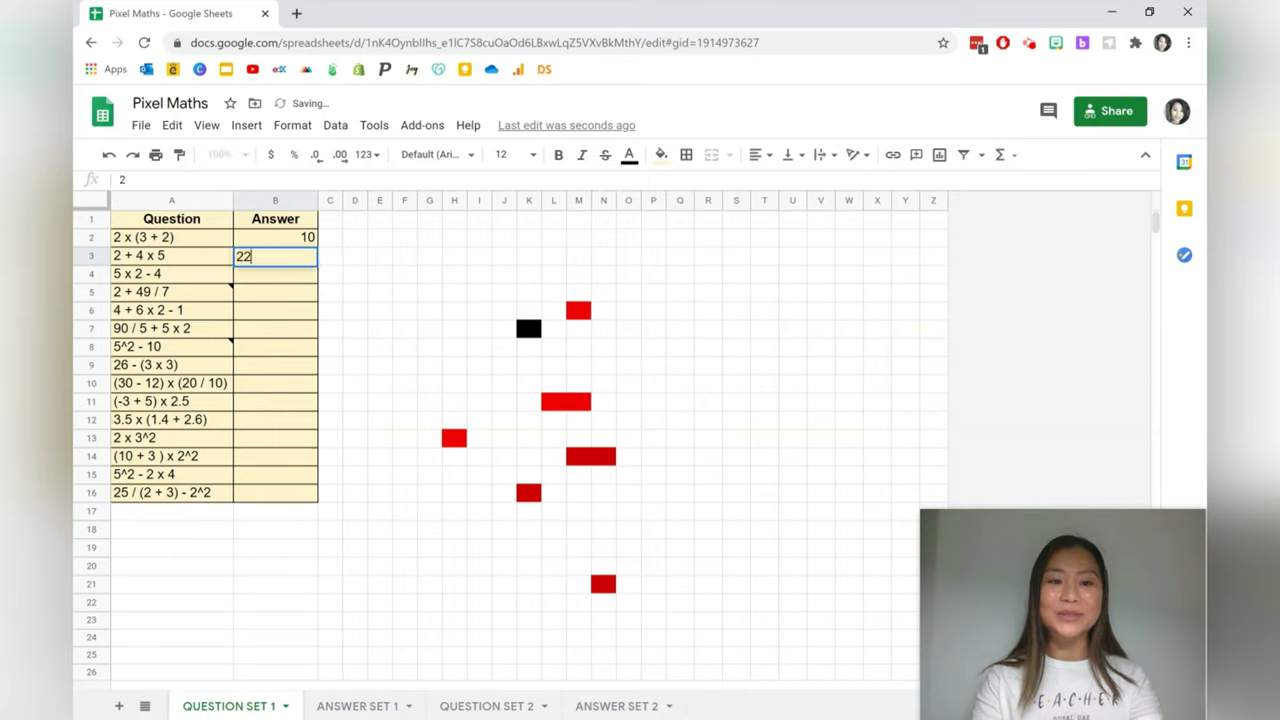
key(Return)
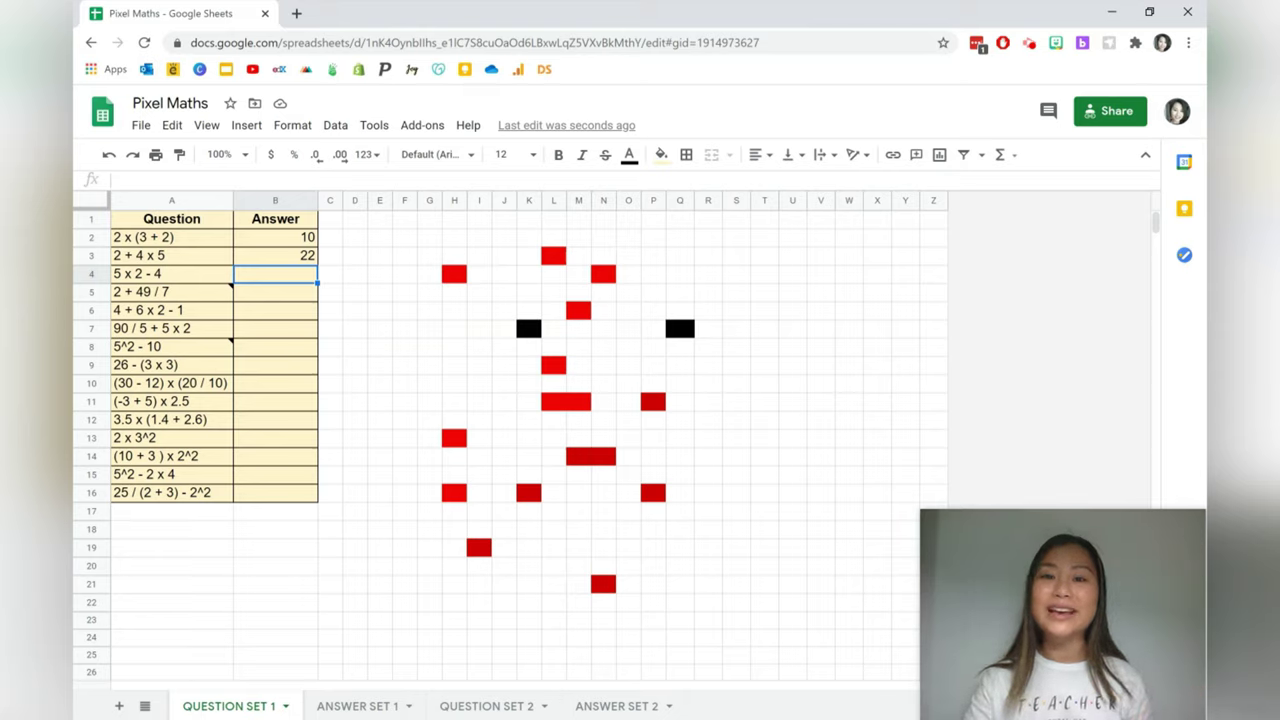
click(342, 707)
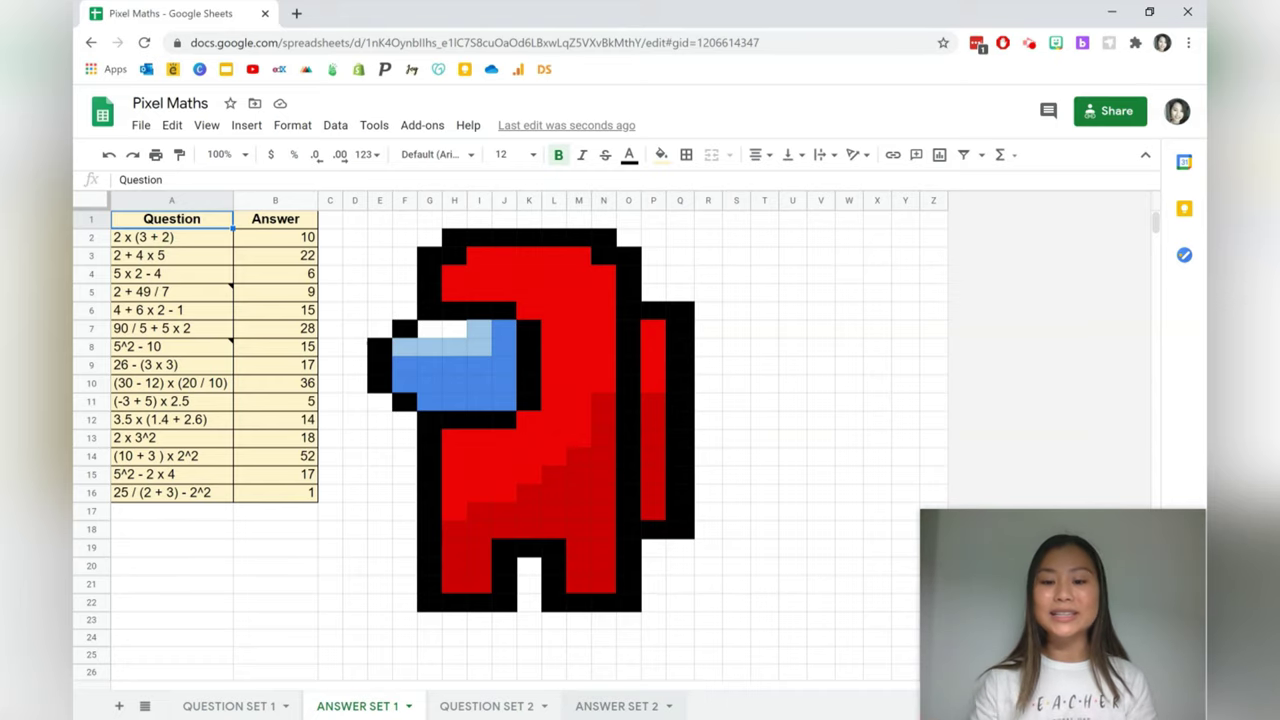
- Show the ANSWER SET 2 sheet with its completed gingerbread-man pixel art
click(588, 706)
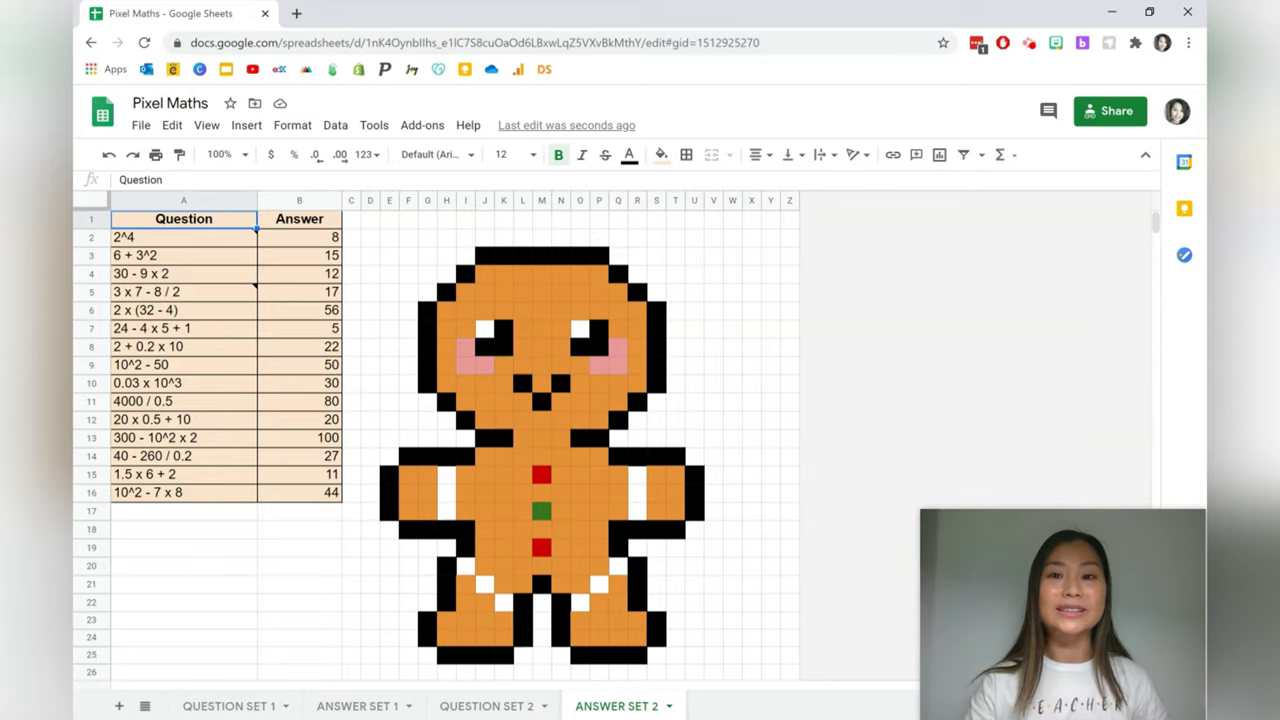
click(150, 128)
- Create a new blank spreadsheet with headers 'Question' in A1 and 'Answer' in B1
mouse_move(168, 196)
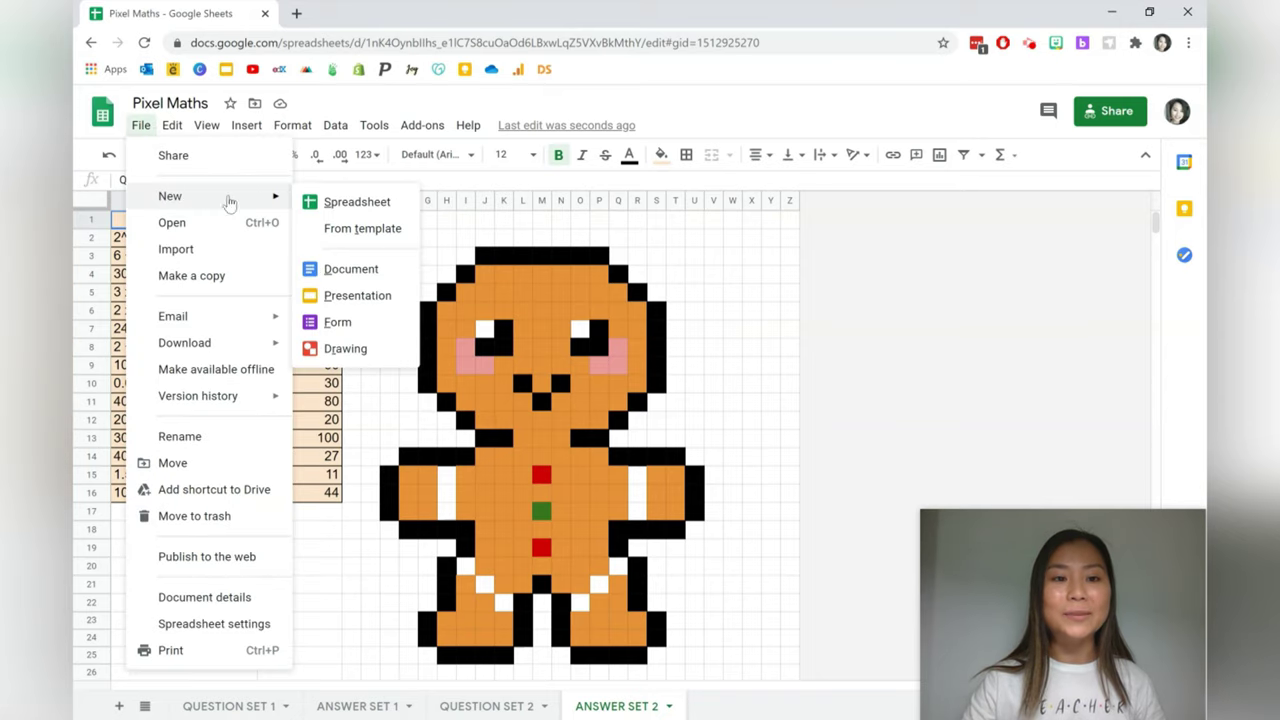
click(339, 200)
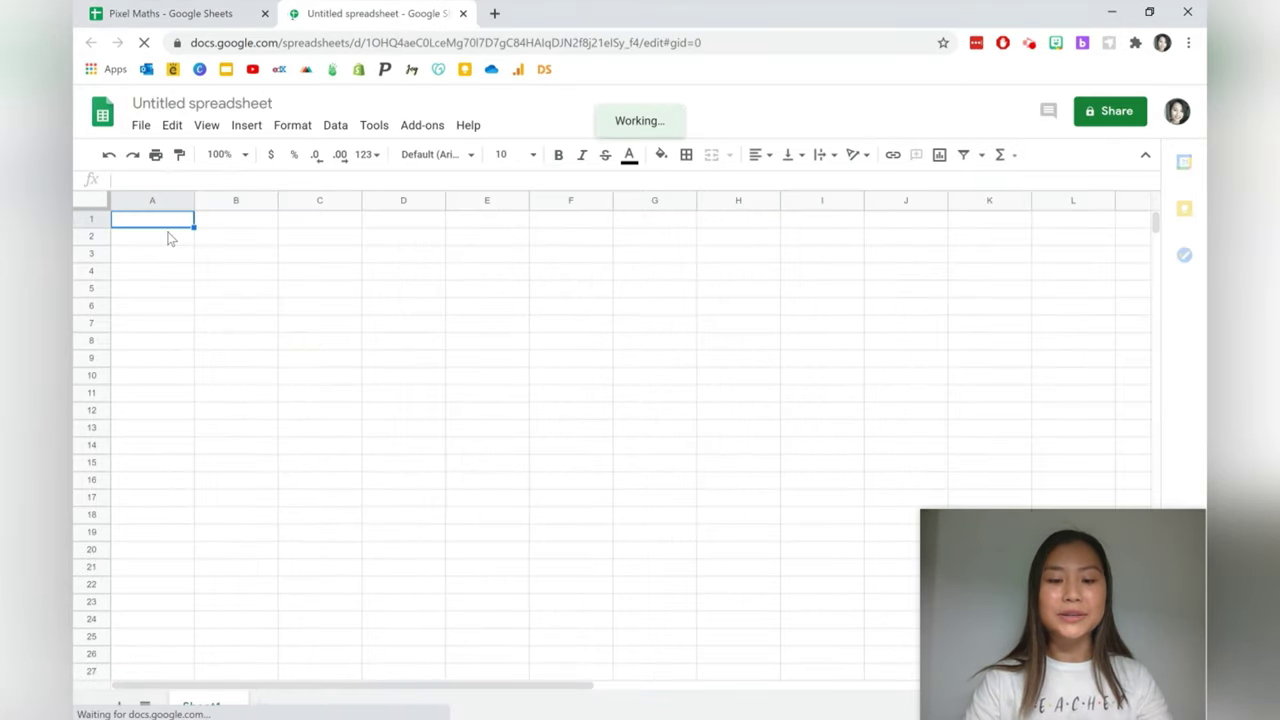
text(Question)
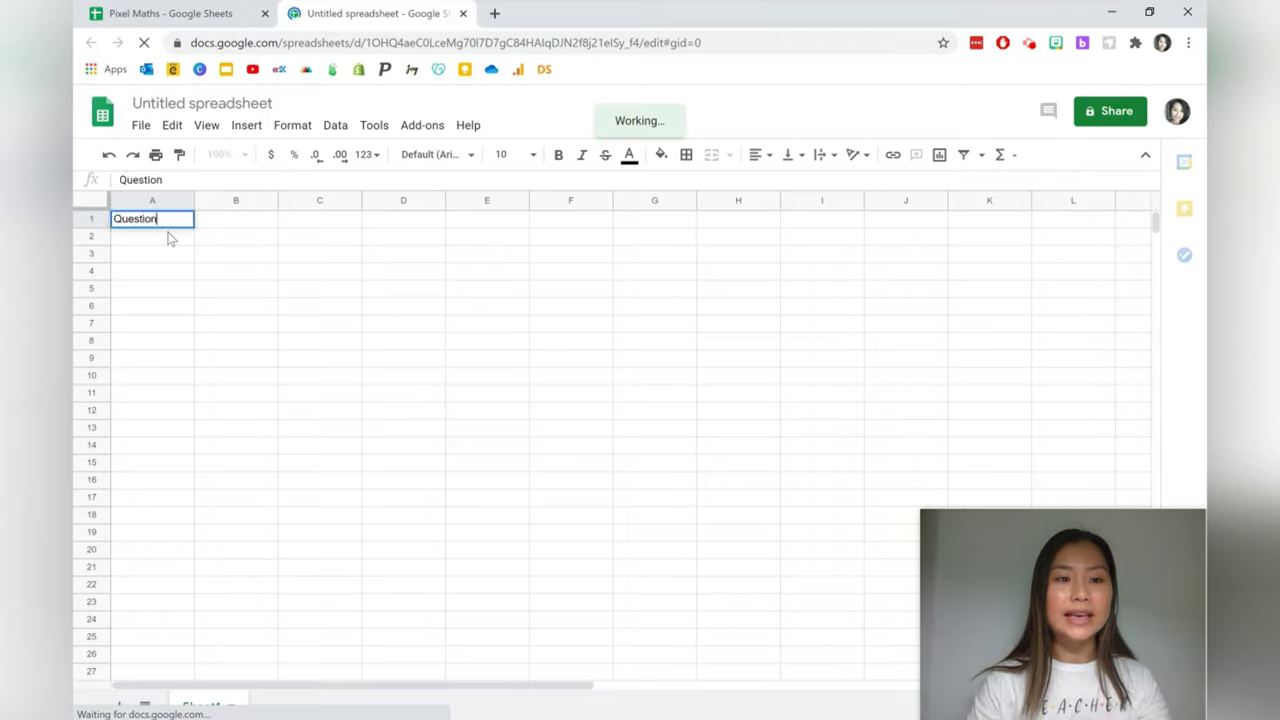
key(Tab)
text(Anwse)
key(BackSpace)
key(BackSpace)
key(BackSpace)
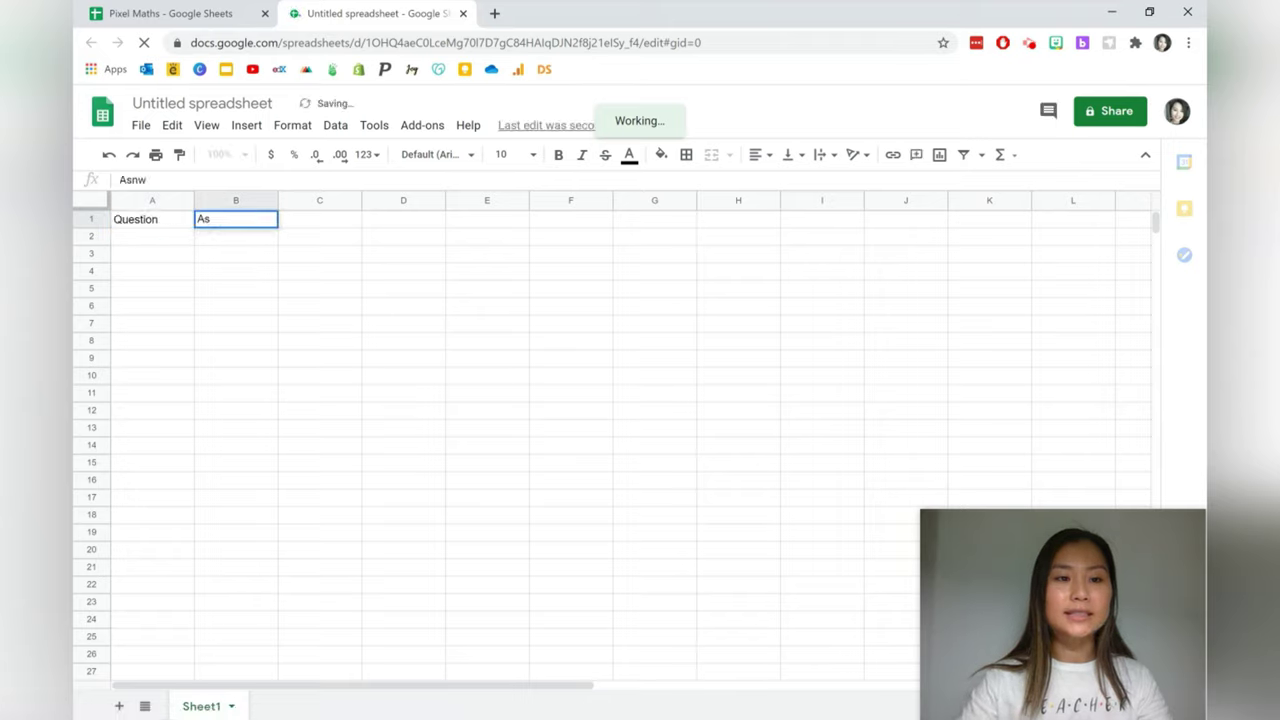
text(swer)
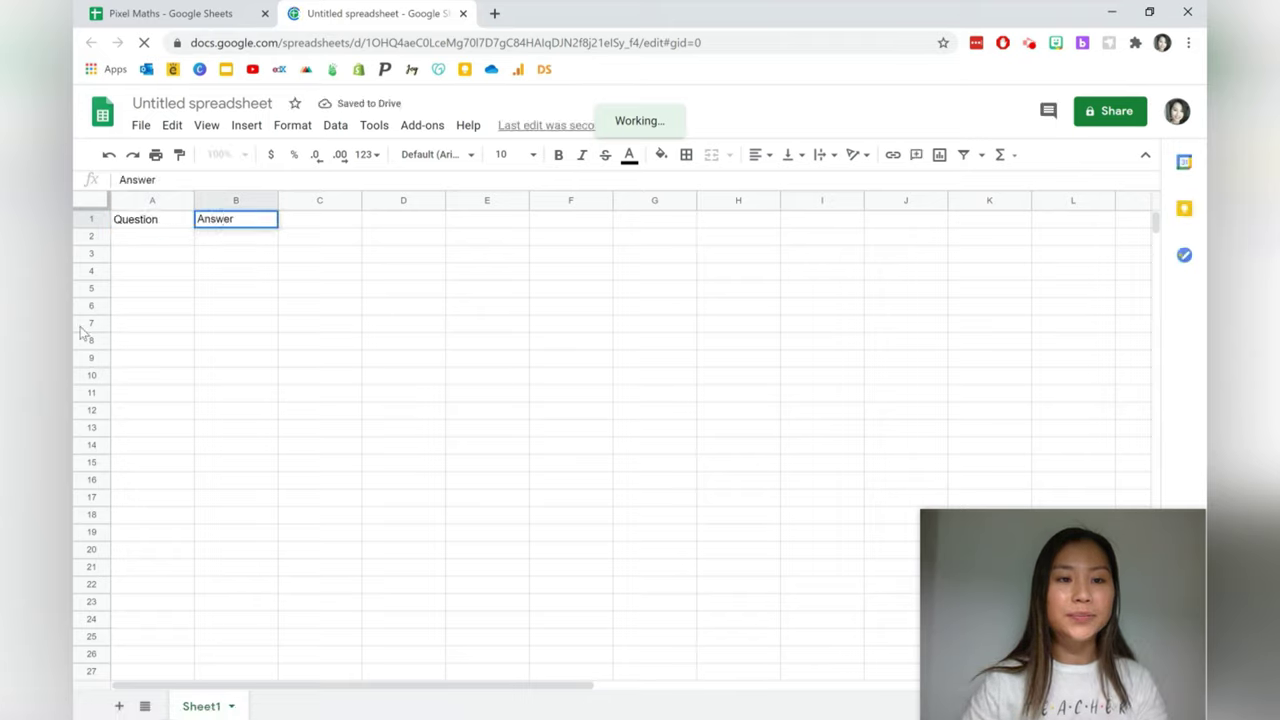
- Make the A1:B1 headers bold and centre-aligned
drag(190, 226, 272, 228)
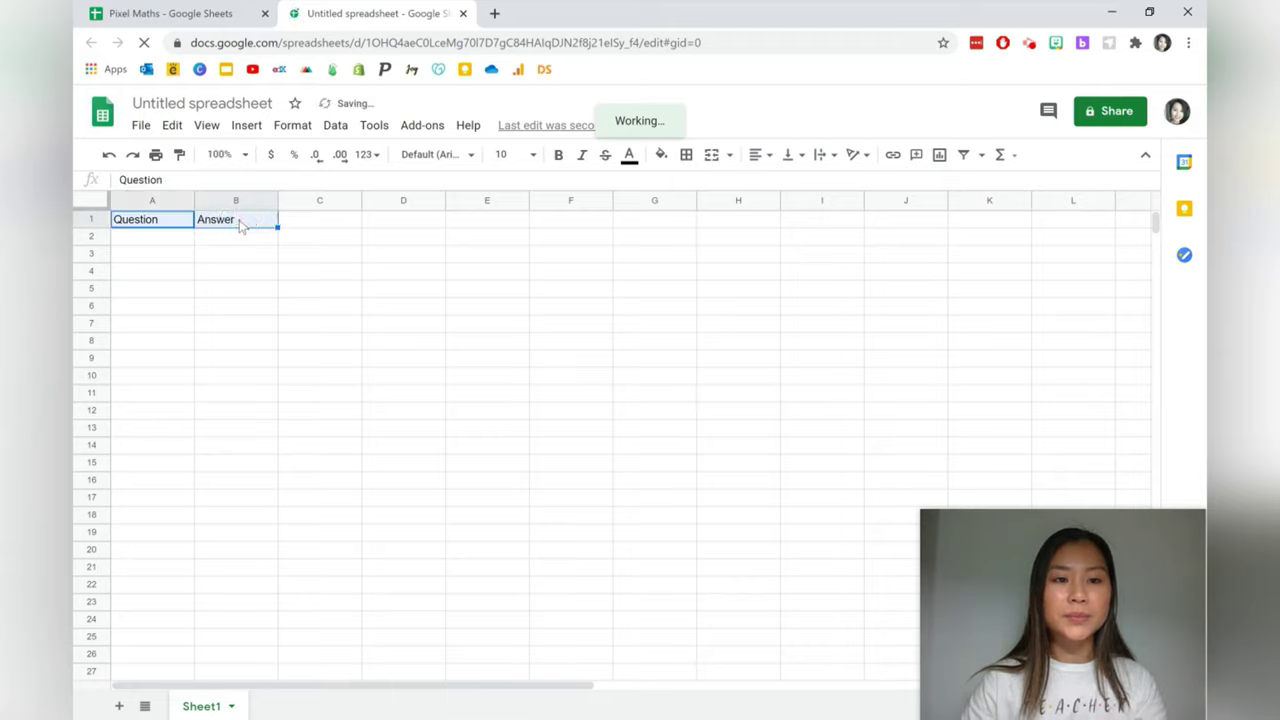
click(558, 155)
click(760, 155)
click(777, 181)
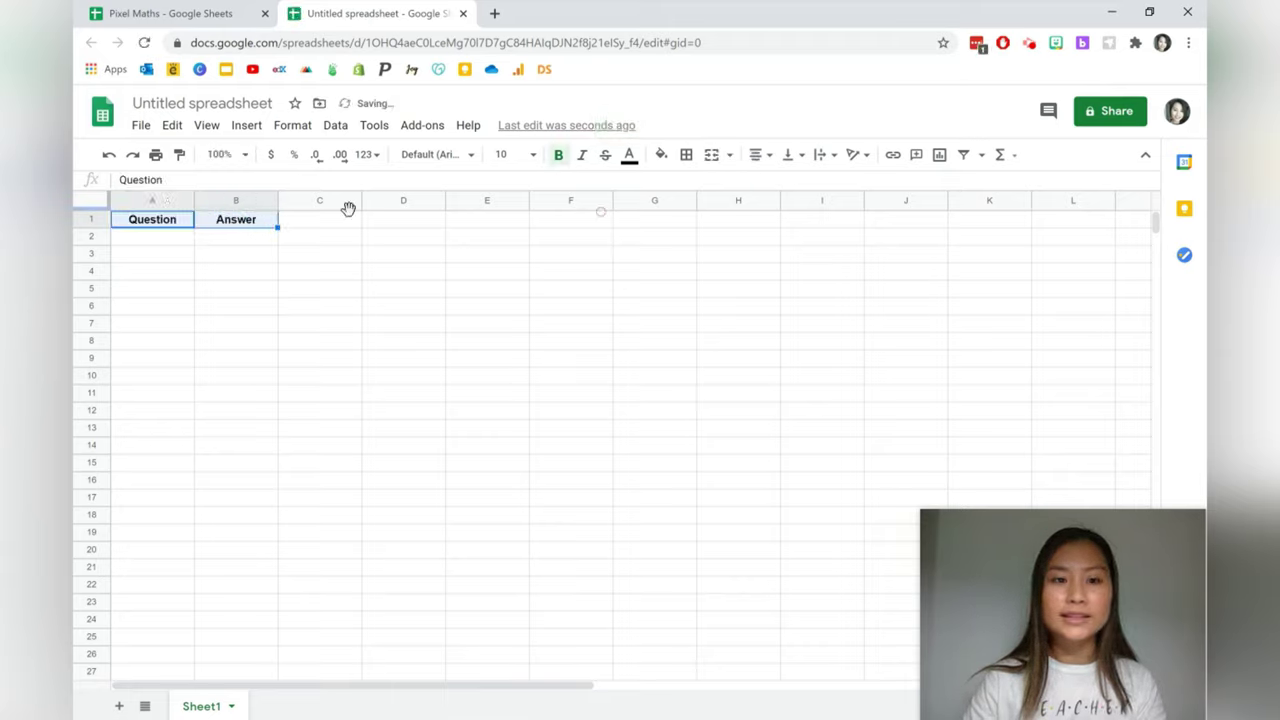
- Give the table A1:B13 all borders and a light yellow fill
drag(225, 305, 252, 430)
click(686, 156)
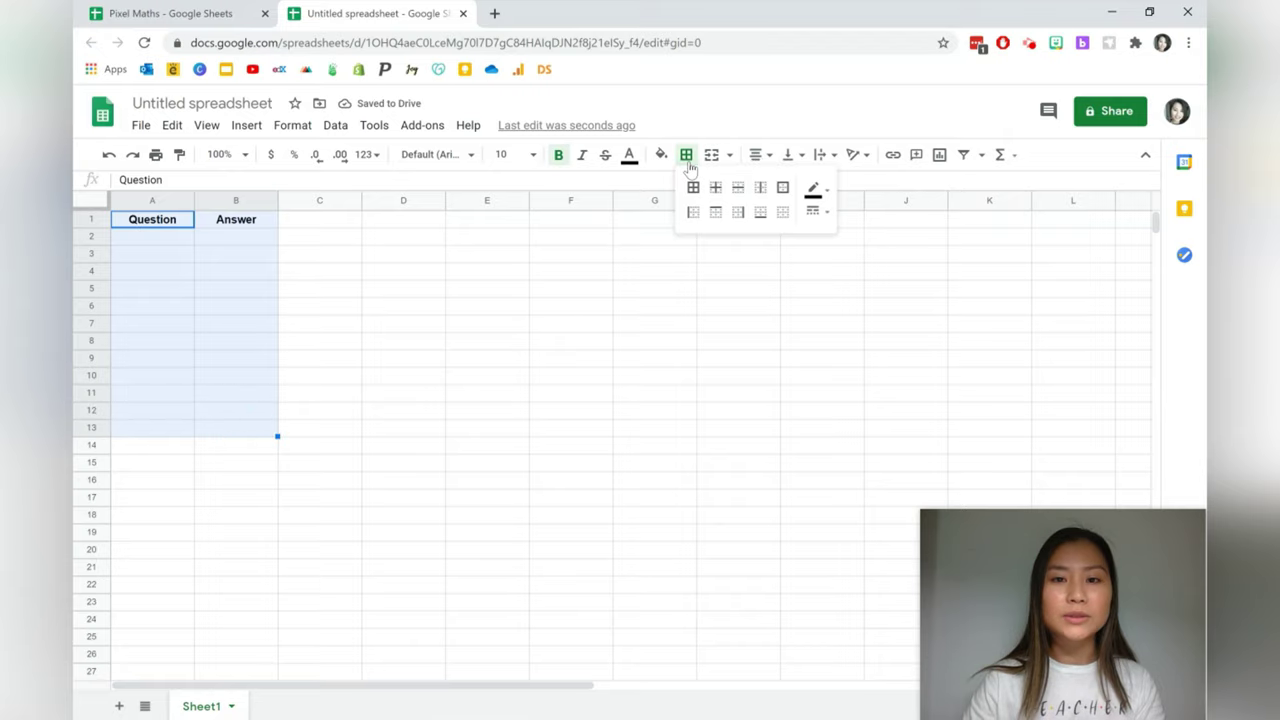
click(692, 187)
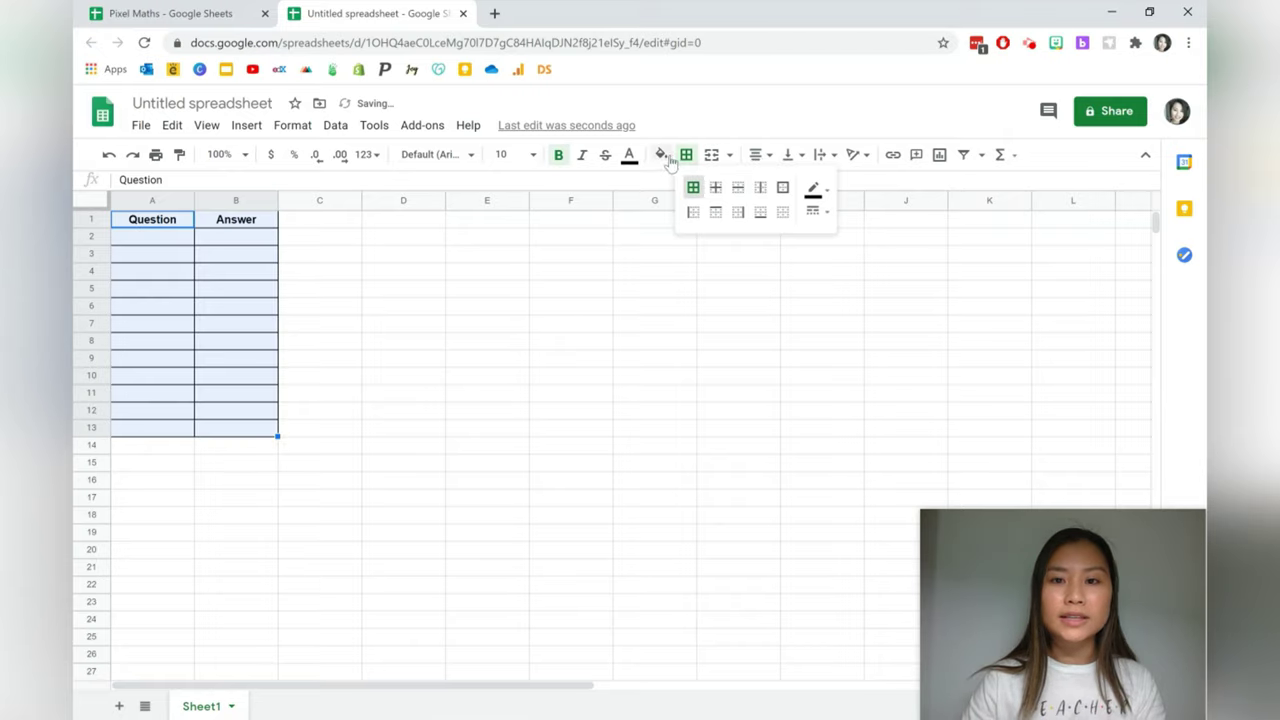
click(662, 155)
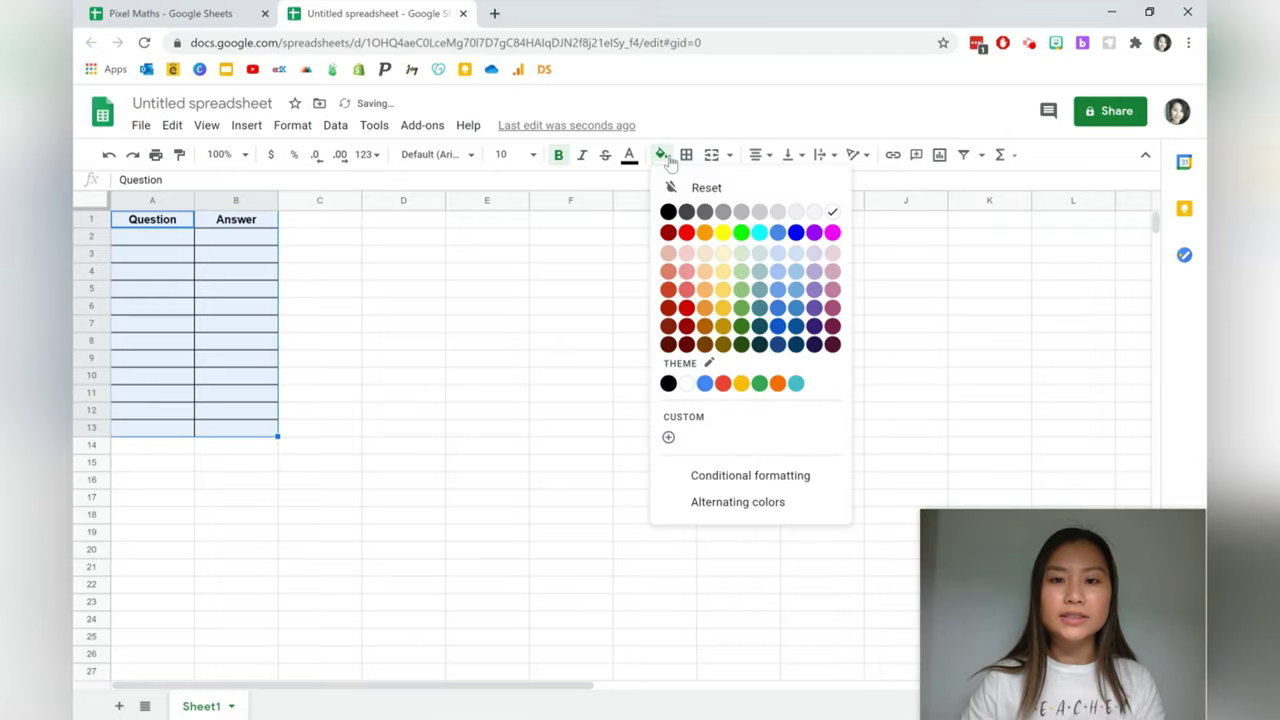
click(725, 254)
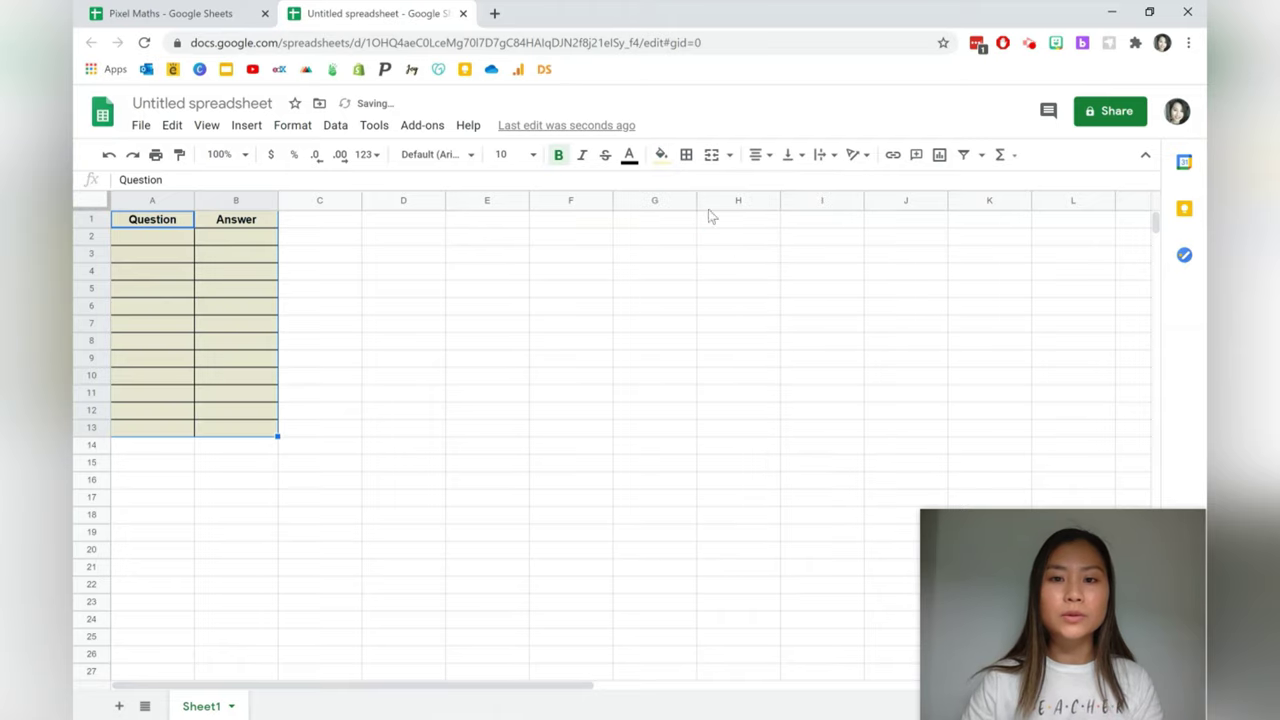
click(432, 264)
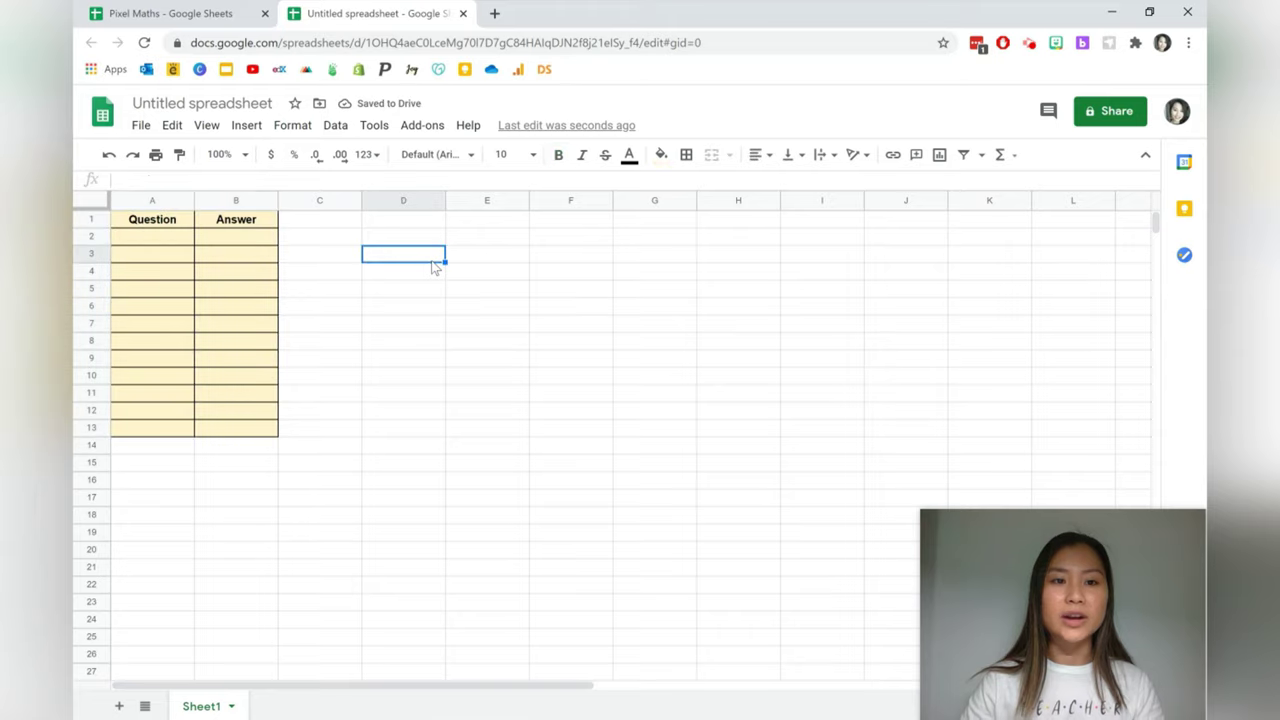
click(189, 241)
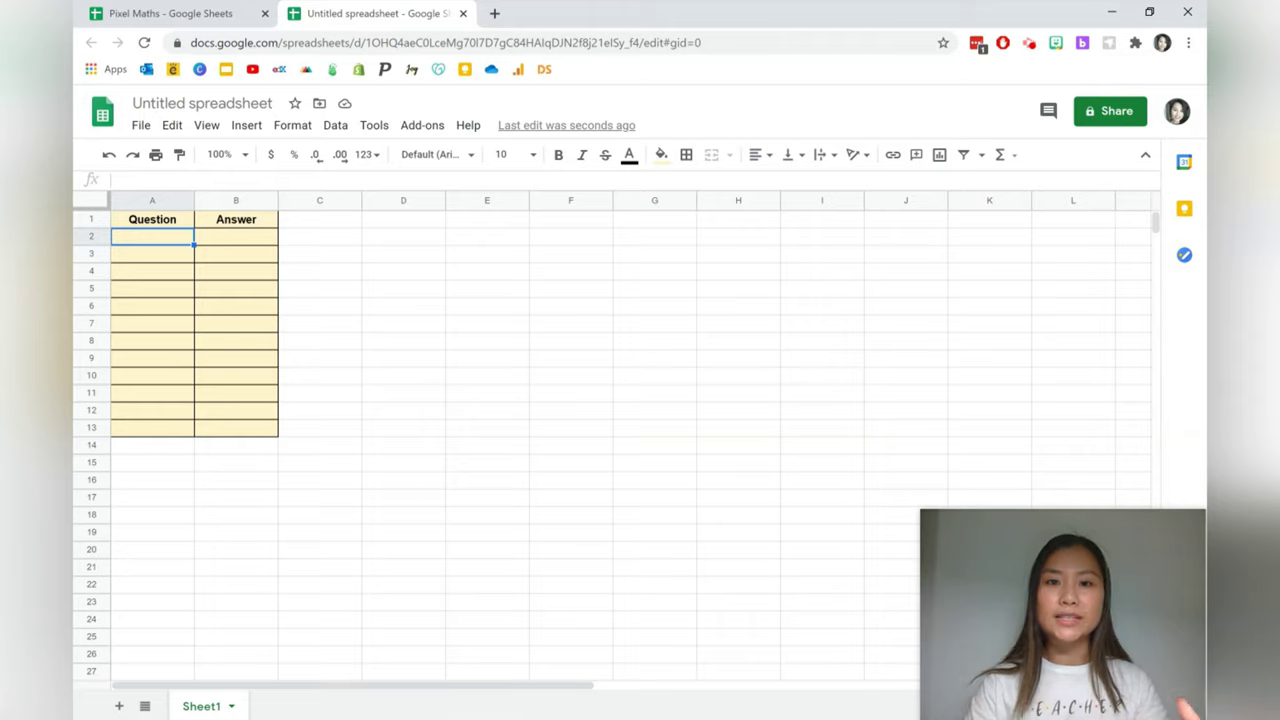
- Enter questions 1+1 and 1+2 with answers 2 and 3 in rows 2–3
text(1+1)
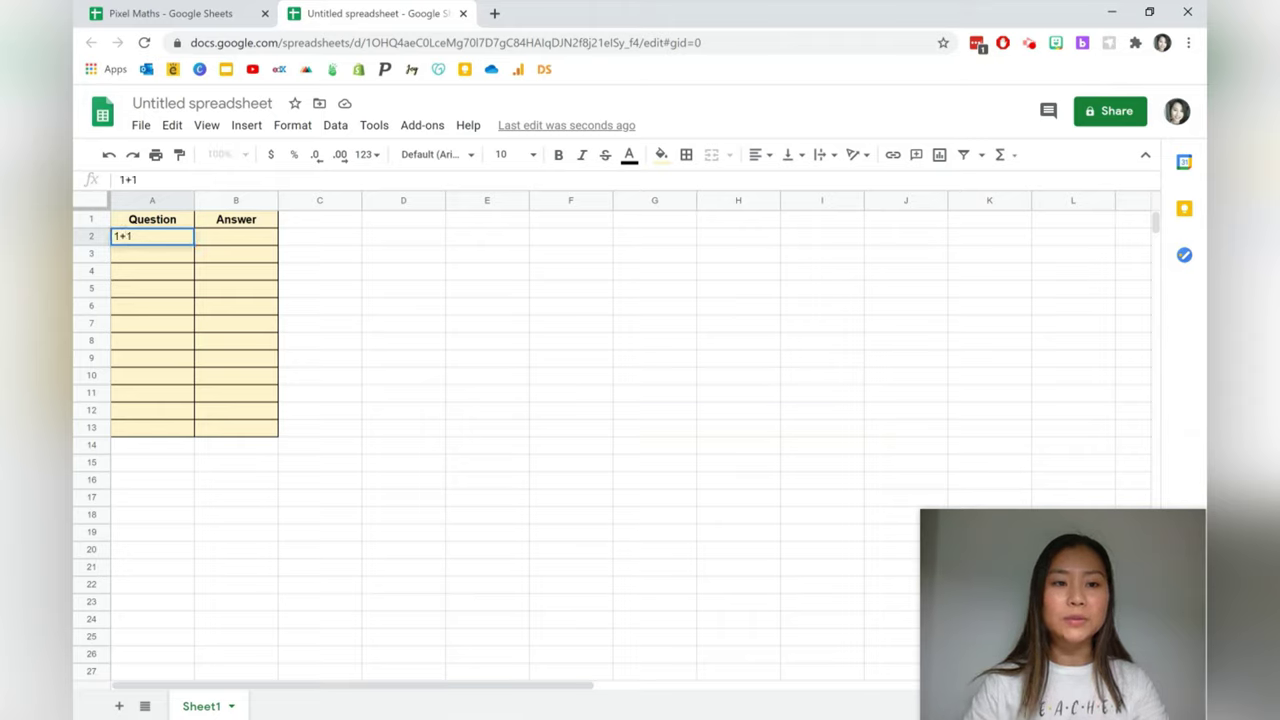
key(Tab)
text(2)
key(Return)
text(1)
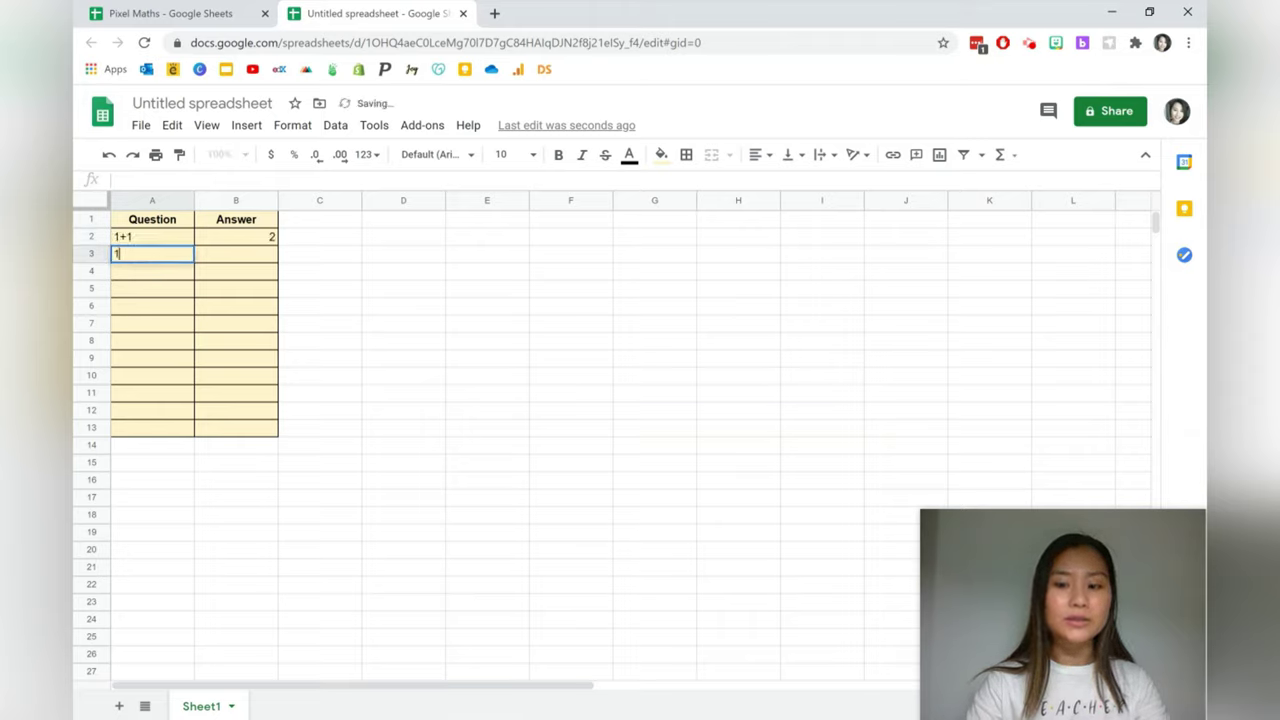
key(Tab)
text(3)
key(Return)
- Enter questions 1+3 and 1+4 with answers 4 and 5 in rows 4–5
text(1+3)
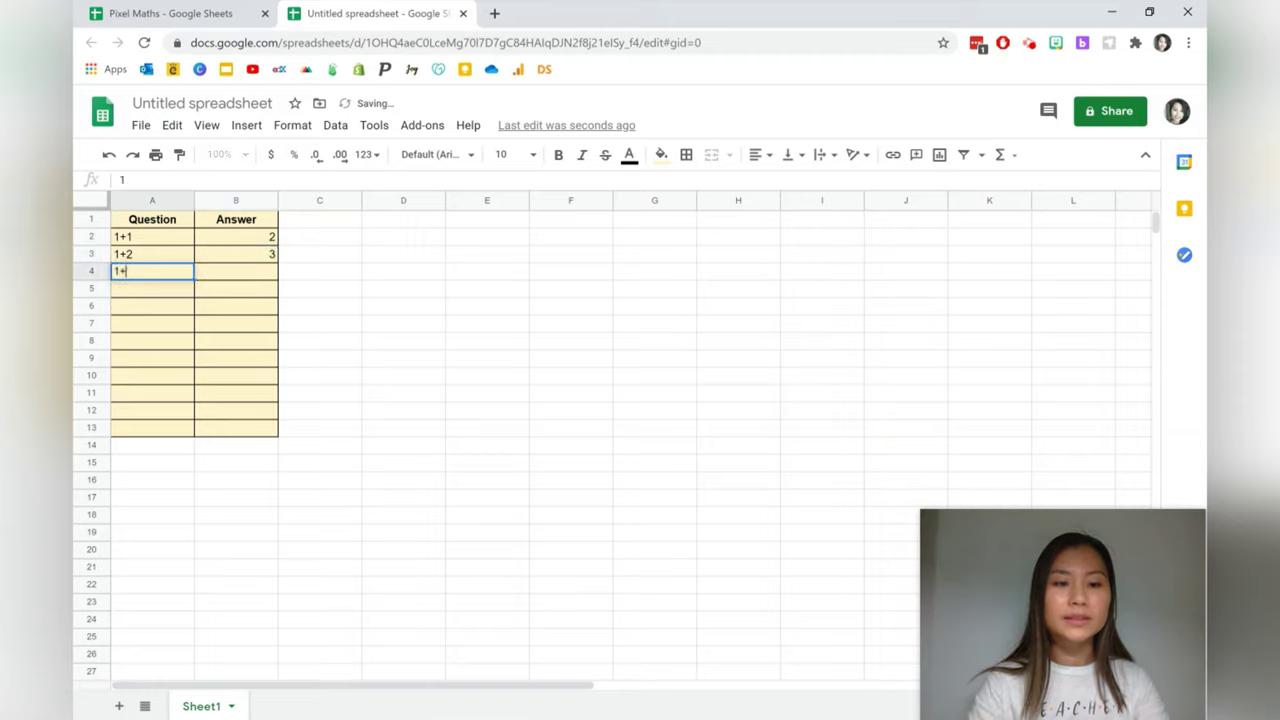
key(Tab)
text(4)
key(Return)
text(1)
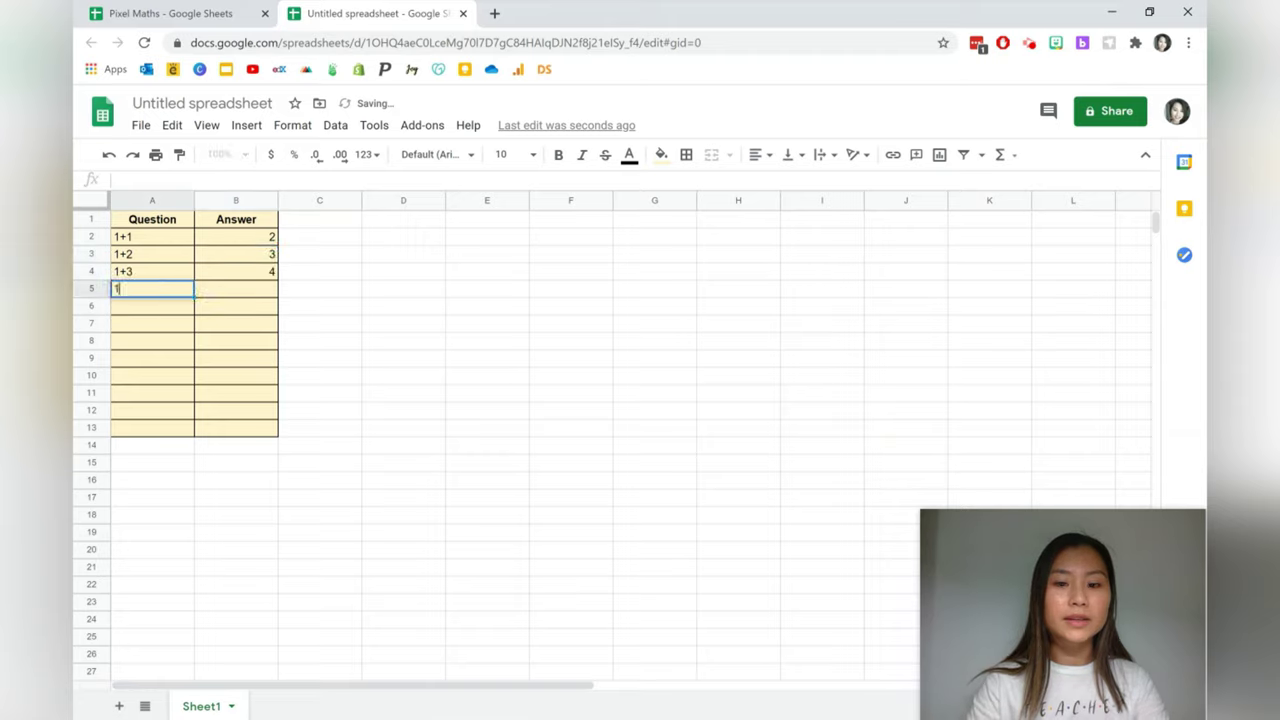
text(+4)
key(Tab)
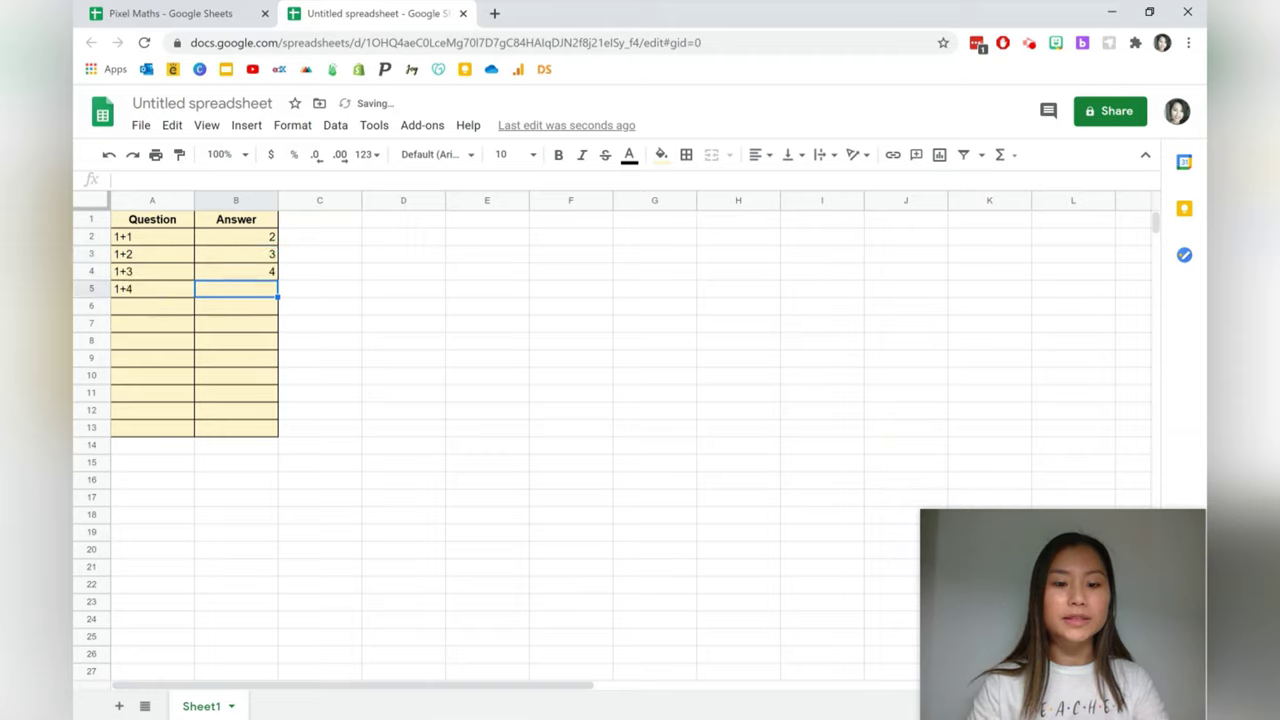
text(5)
click(390, 263)
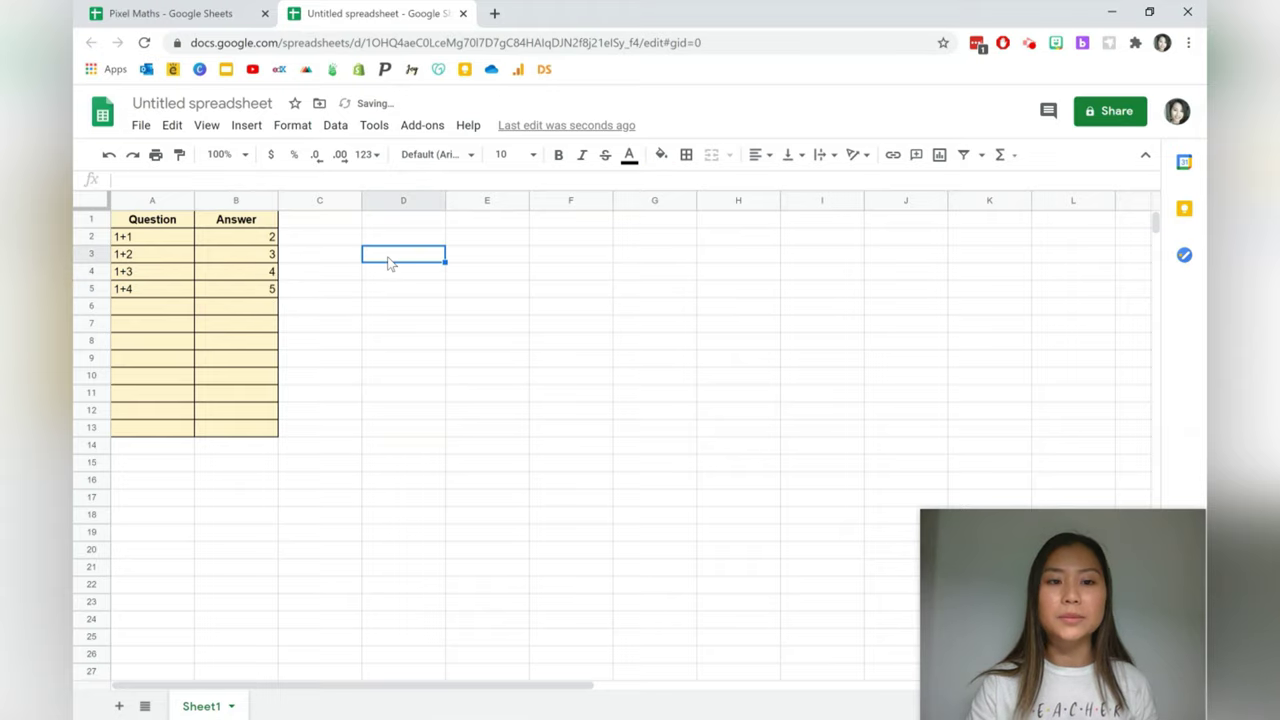
- Select columns C through Z and resize them together into narrow square pixel cells
click(325, 201)
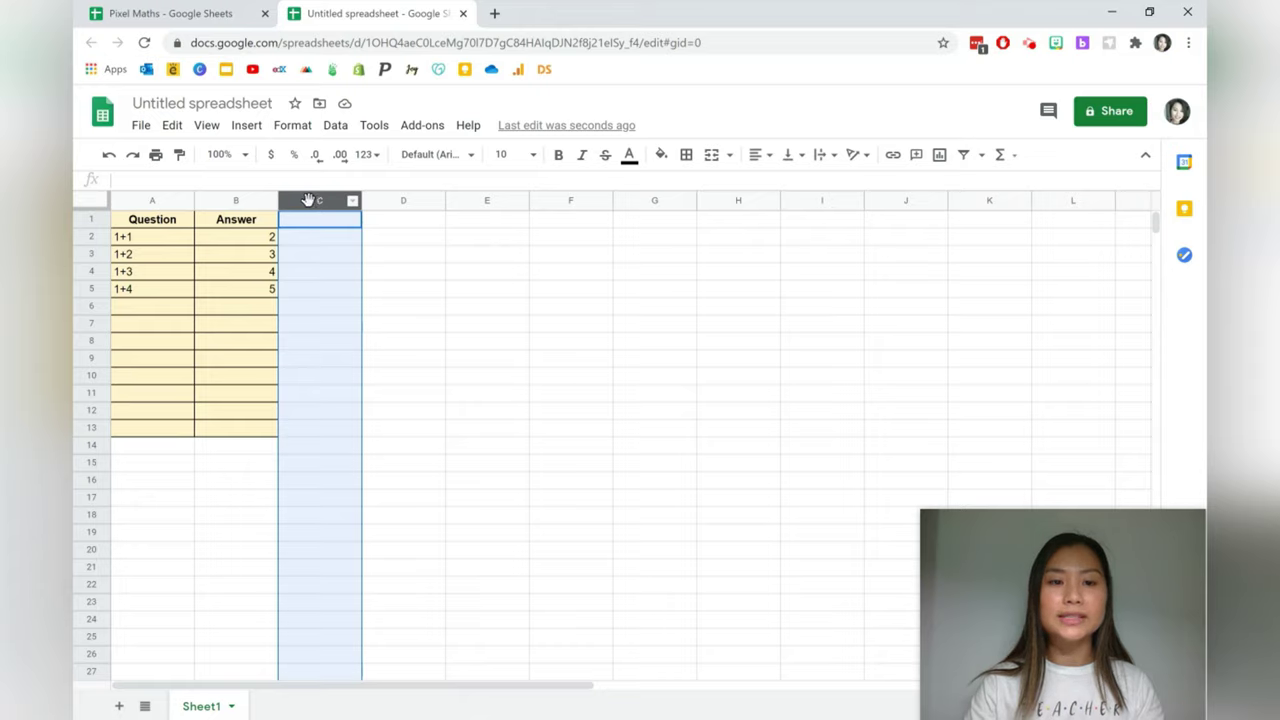
mouse_move(306, 201)
mouse_down()
mouse_move(383, 200)
mouse_move(300, 215)
mouse_up()
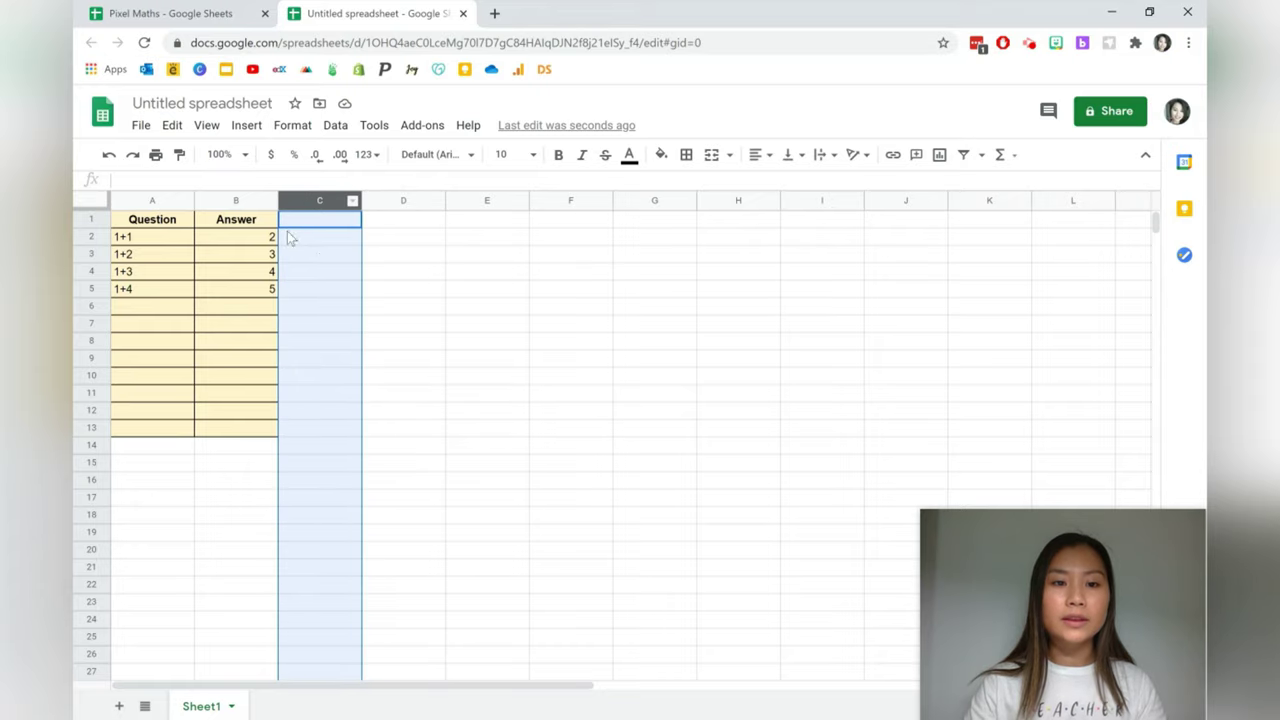
click(300, 254)
click(238, 221)
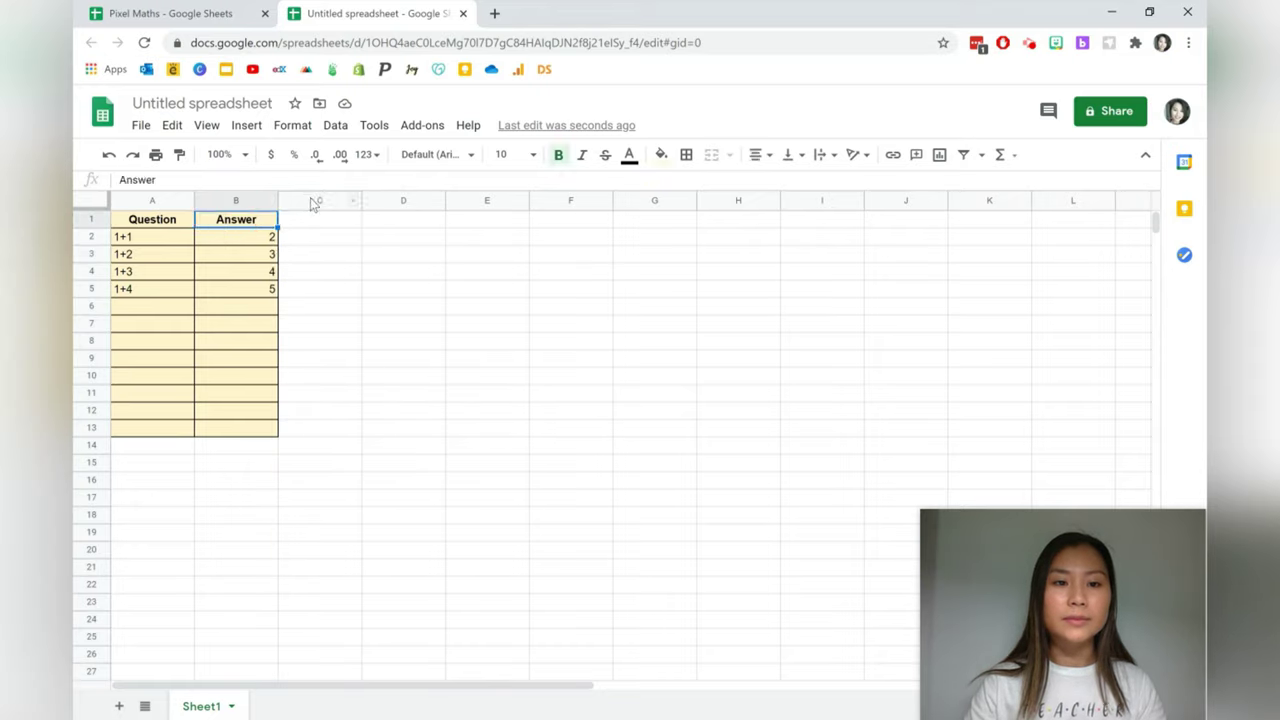
click(312, 200)
drag(312, 200, 1205, 183)
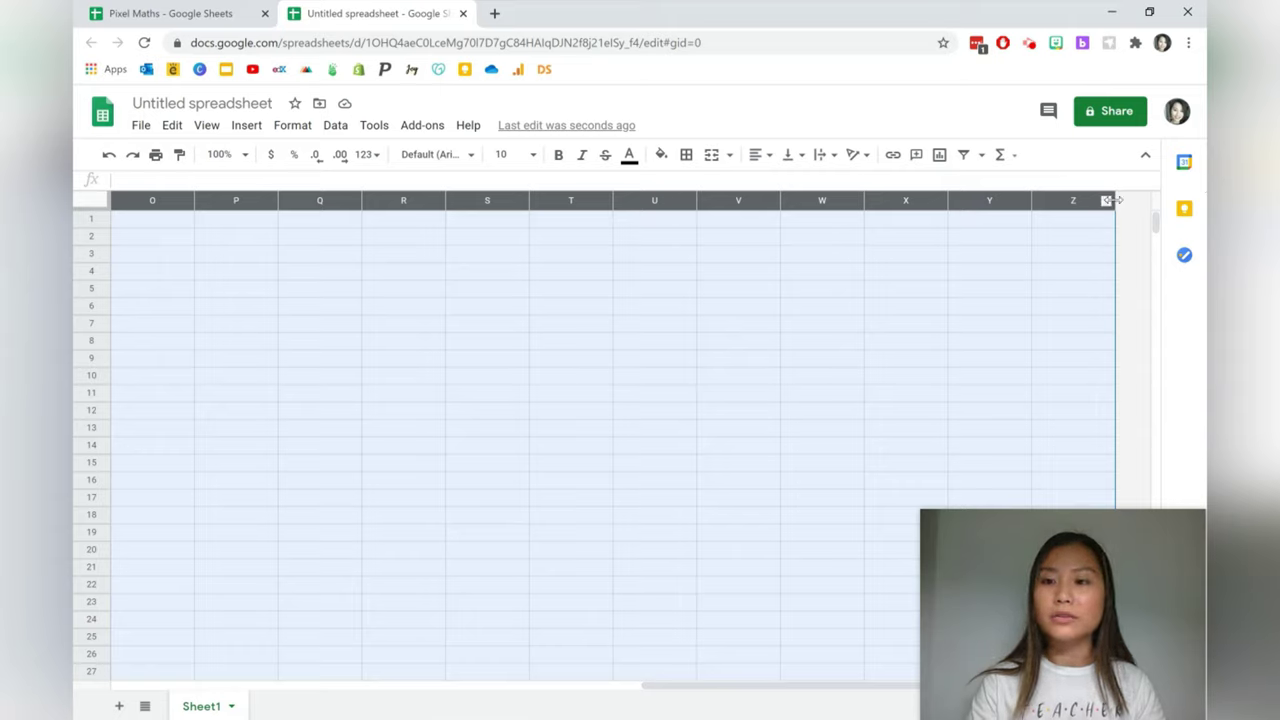
drag(1112, 200, 1052, 205)
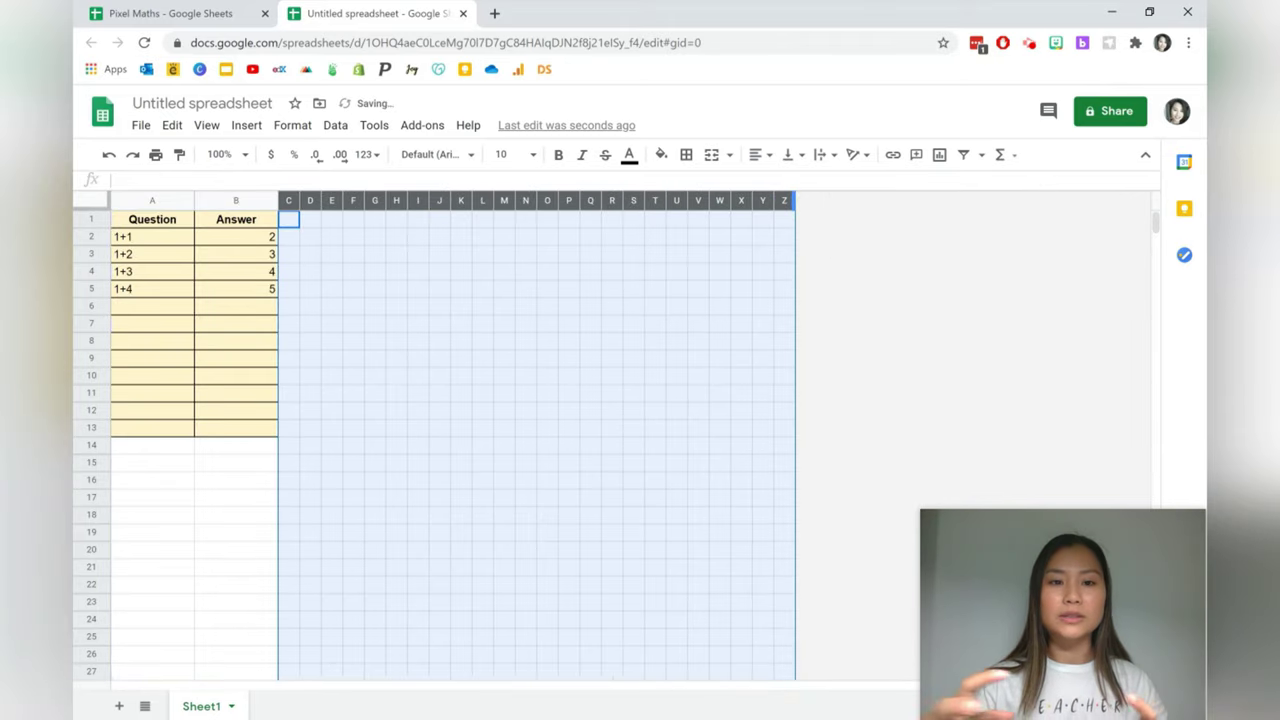
- Fill cell H2 black and extend the black fill across the top row to N2
click(701, 278)
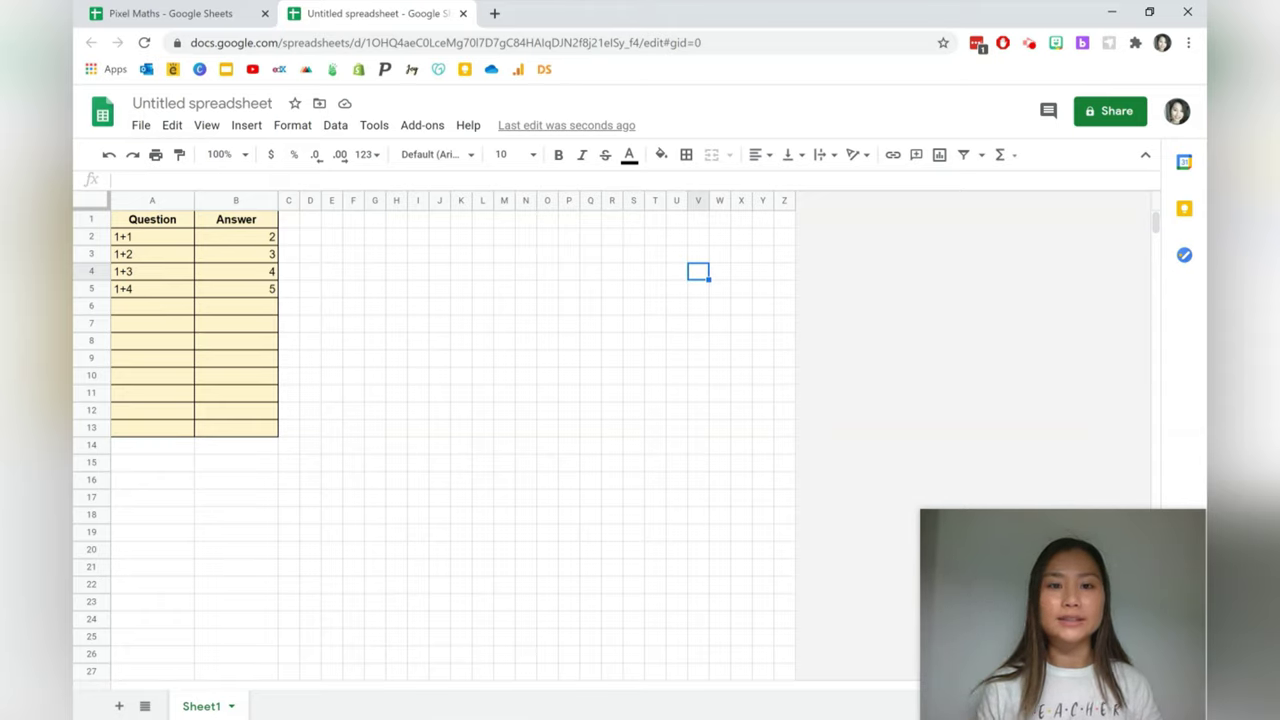
click(396, 237)
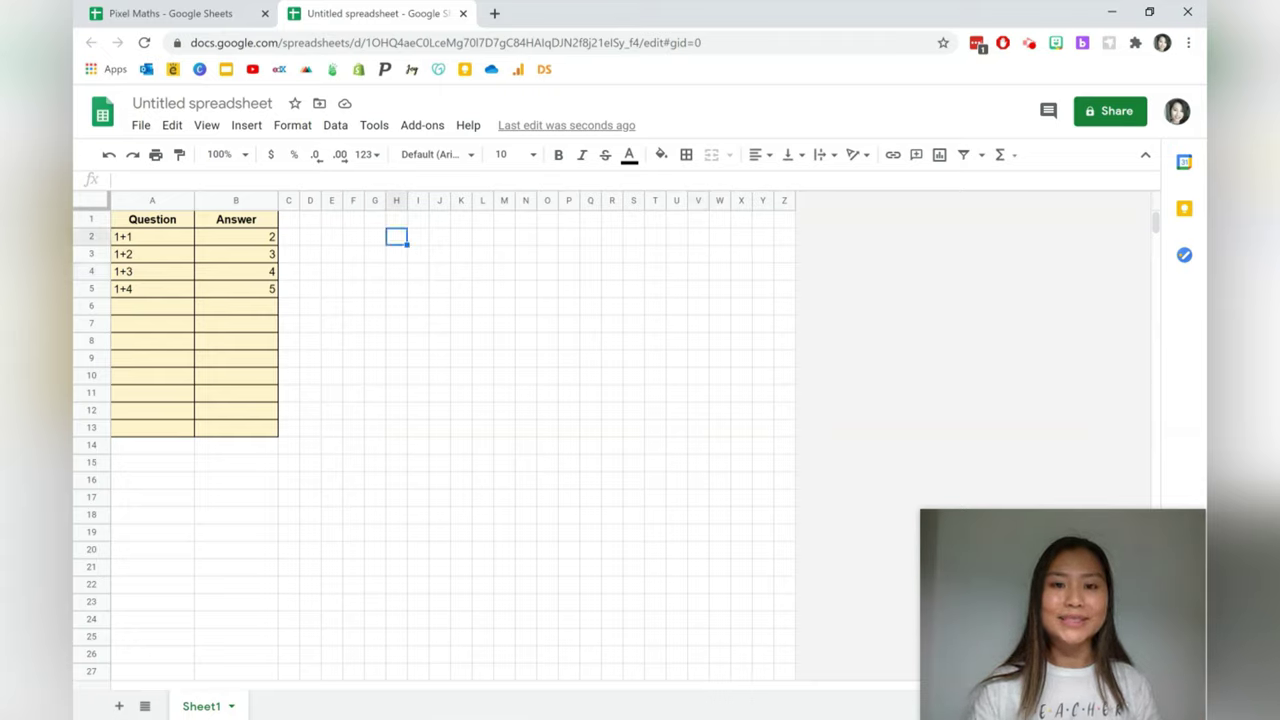
click(664, 156)
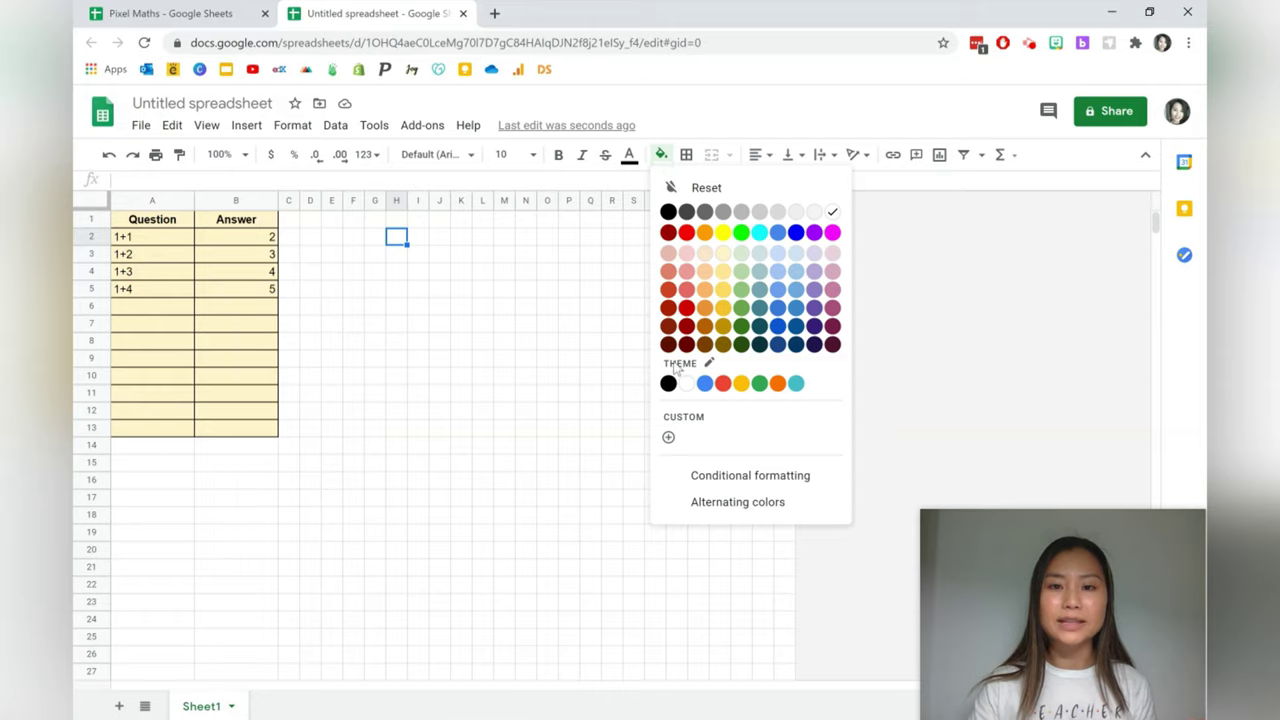
click(668, 383)
click(403, 243)
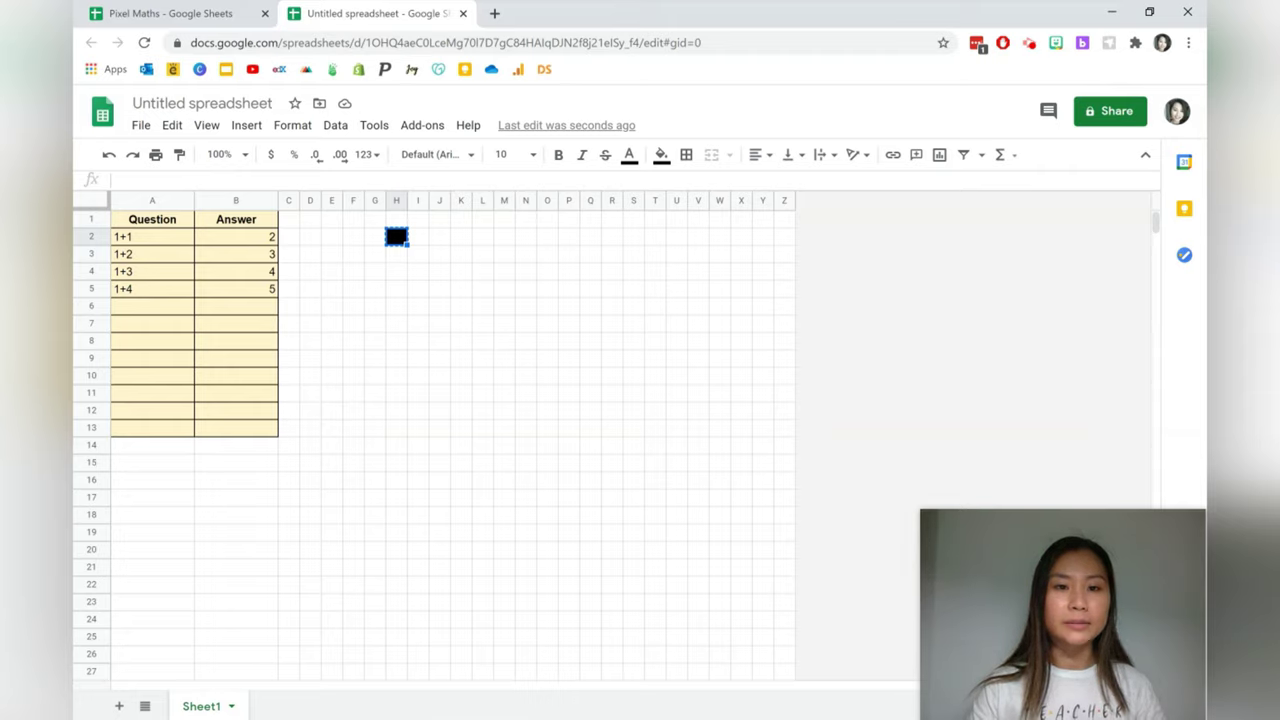
drag(407, 245, 530, 244)
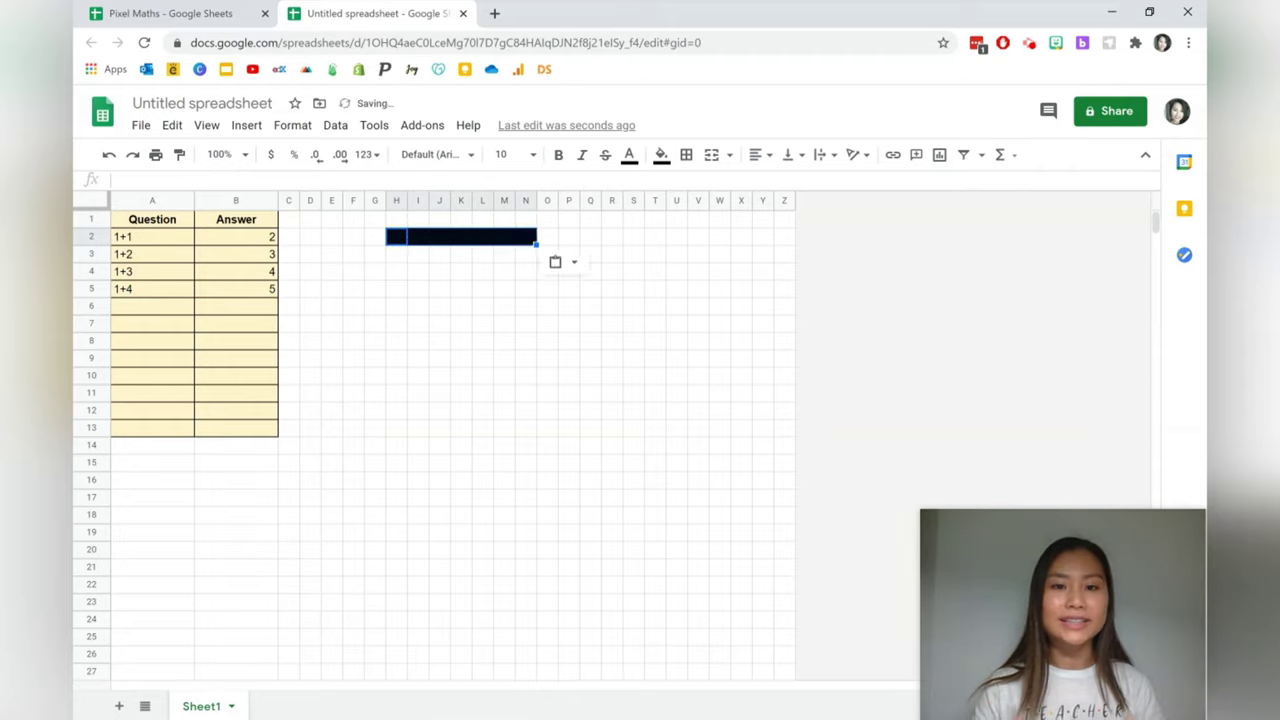
- Paste black pixels into G3:H3, N3:O3, G3:G5 and around K7:K11 and J11
key(ctrl+Right)
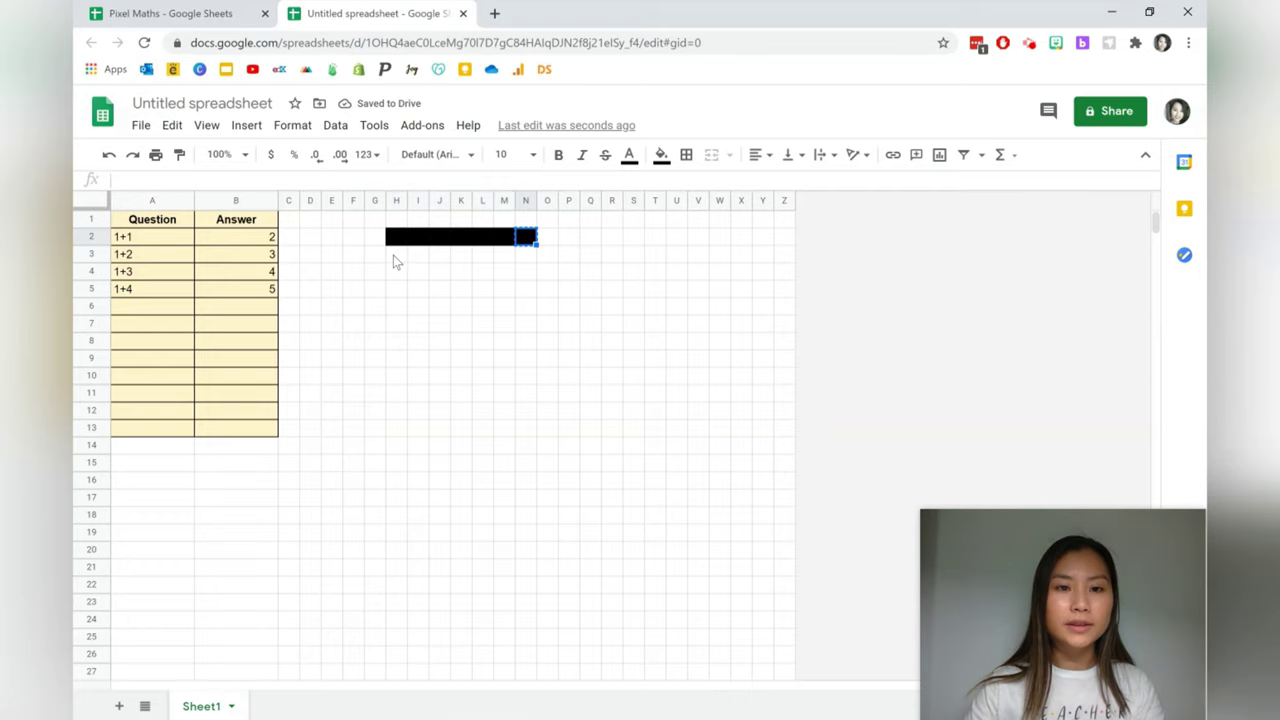
drag(374, 254, 399, 257)
key(ctrl+v)
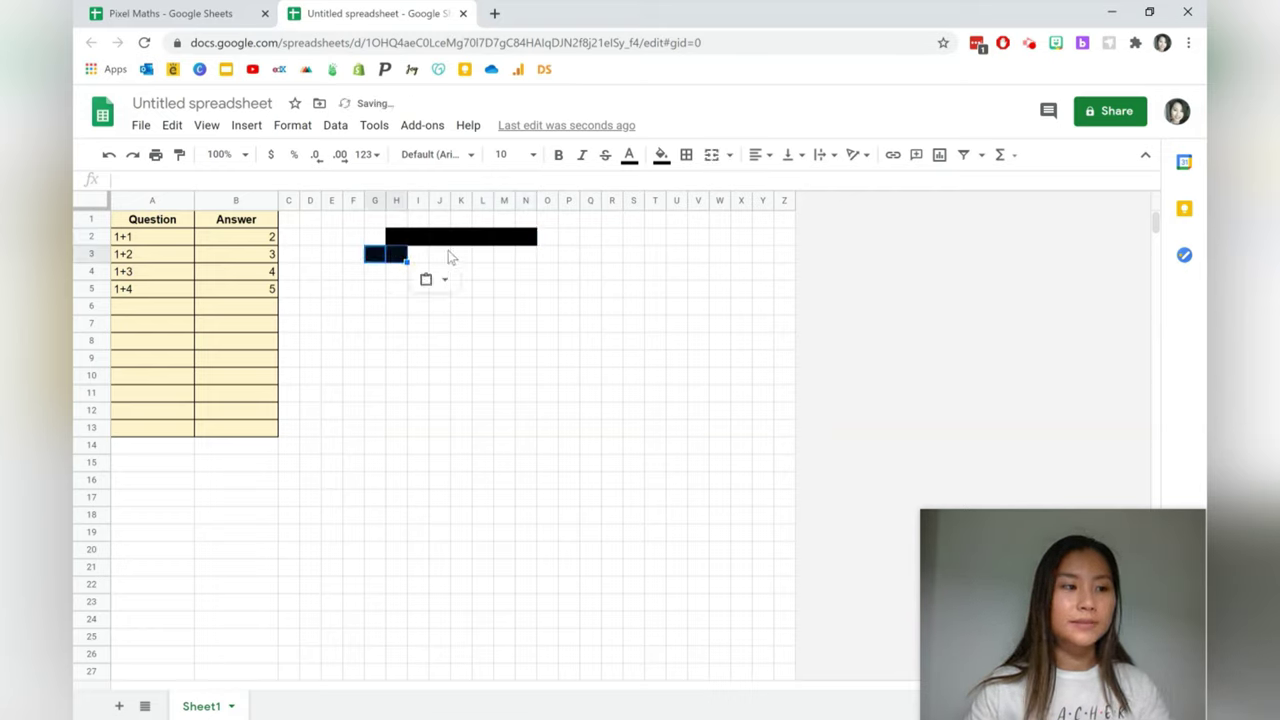
drag(521, 255, 545, 256)
key(ctrl+v)
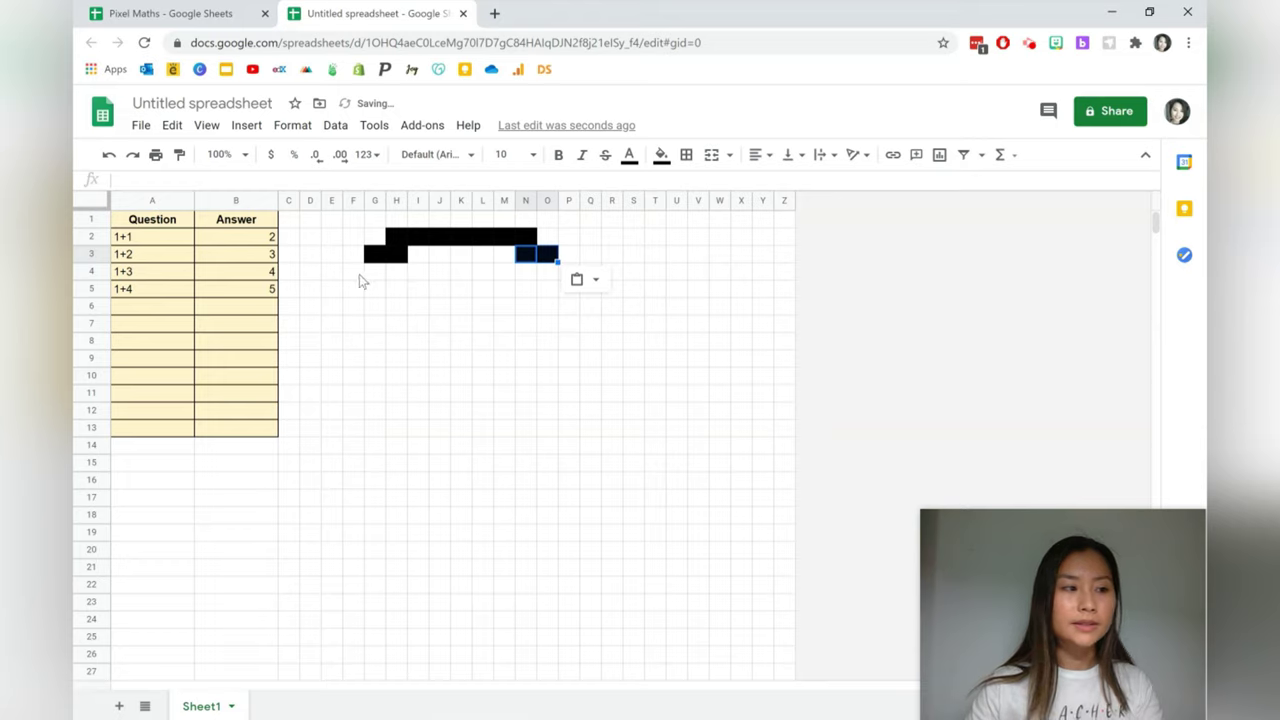
drag(375, 258, 460, 398)
key(ctrl+v)
key(ctrl+v)
key(ctrl+v)
click(440, 395)
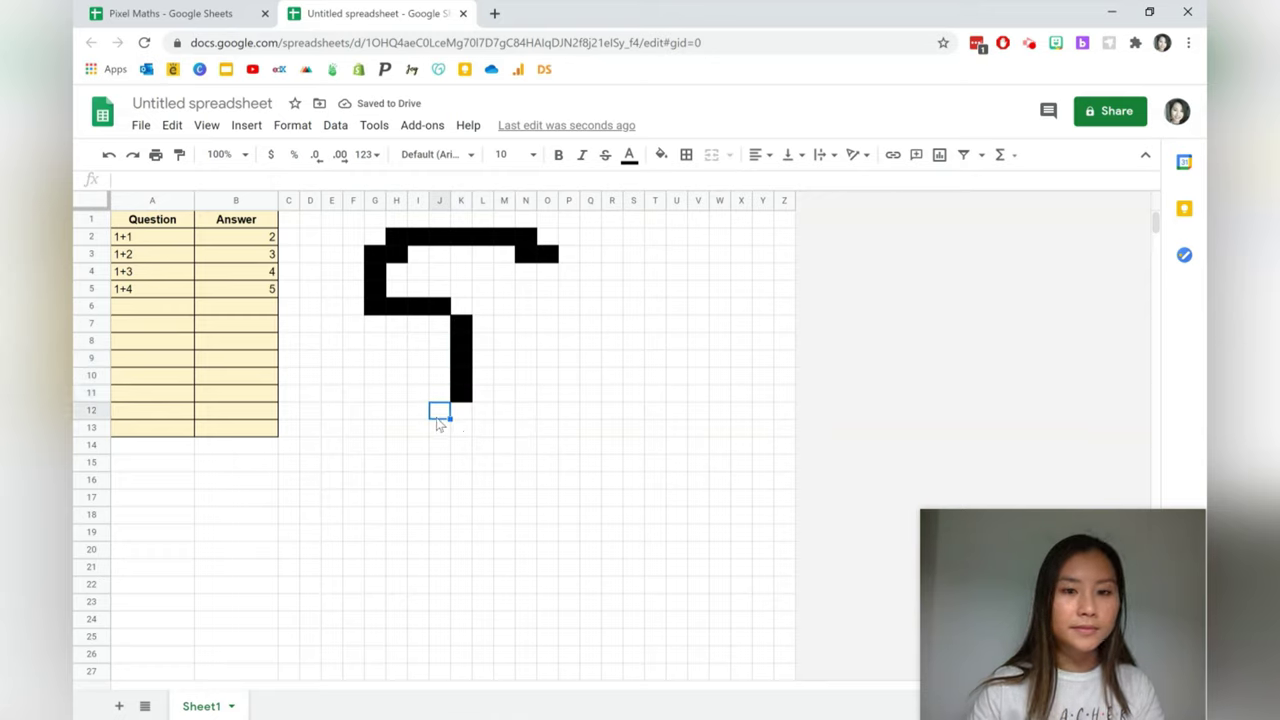
key(ctrl+v)
drag(440, 395, 376, 398)
- Trace the visor outline in black around E8:E9, F7 and F10, removing misplaced pixels
key(ctrl+v)
drag(333, 340, 333, 358)
key(ctrl+v)
click(353, 323)
key(ctrl+v)
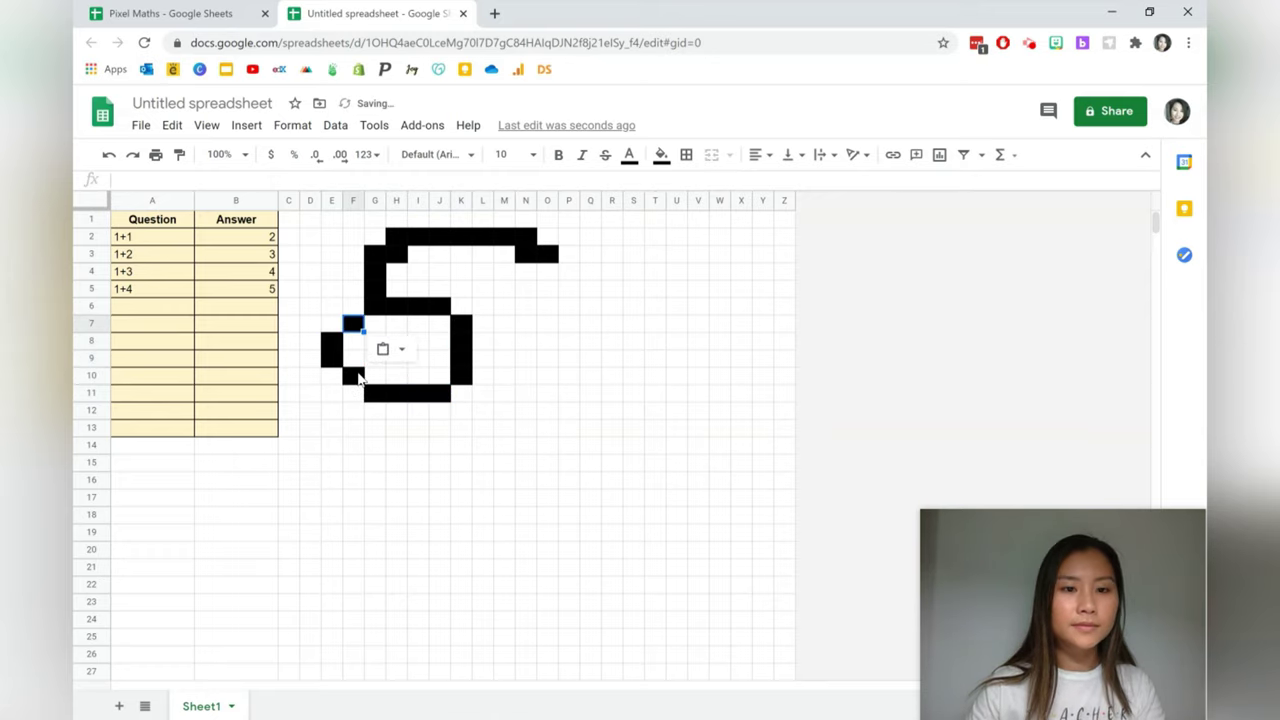
click(353, 375)
key(ctrl+v)
click(331, 375)
key(ctrl+v)
click(353, 375)
key(Delete)
click(353, 393)
key(ctrl+v)
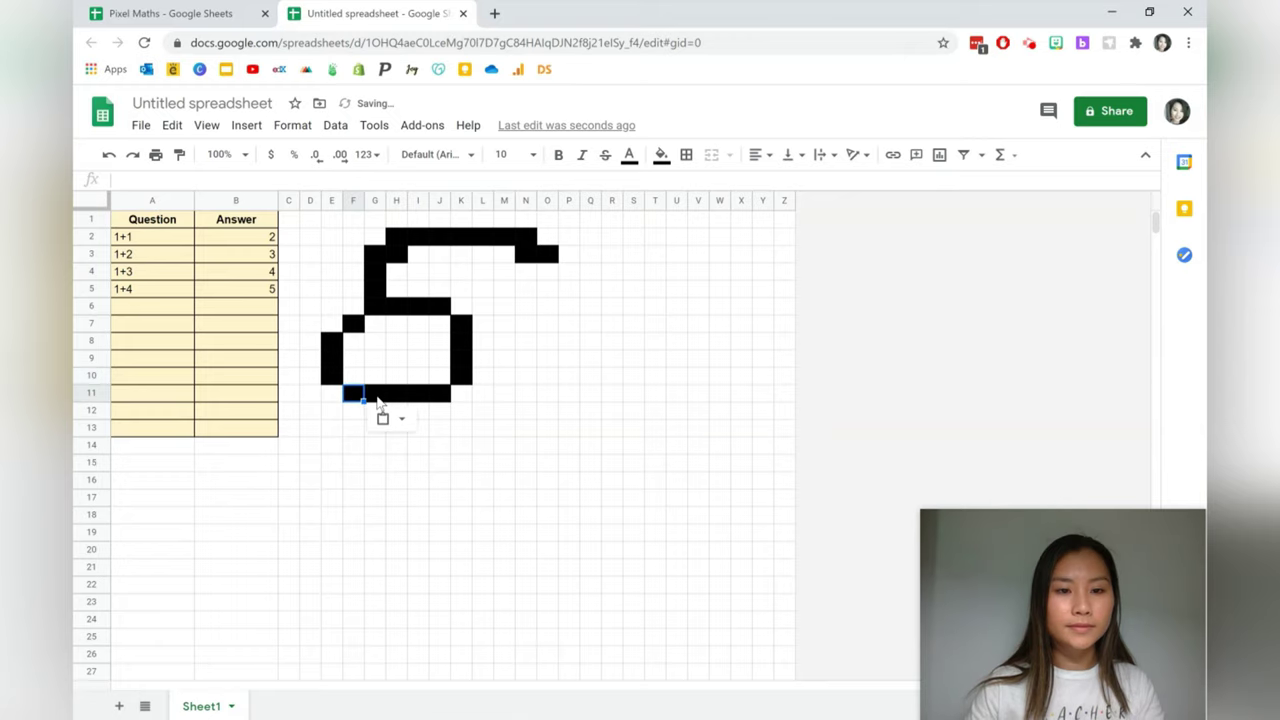
click(376, 410)
- Outline the body's bottom and leg gap, the right side down column O, and the backpack
key(ctrl+v)
key(Delete)
drag(375, 394, 483, 584)
key(ctrl+v)
click(461, 393)
key(ctrl+v)
click(410, 428)
key(ctrl+v)
click(436, 585)
key(ctrl+v)
key(ctrl+v)
key(ctrl+v)
key(ctrl+v)
drag(483, 584, 547, 586)
key(ctrl+v)
drag(547, 254, 547, 567)
key(ctrl+v)
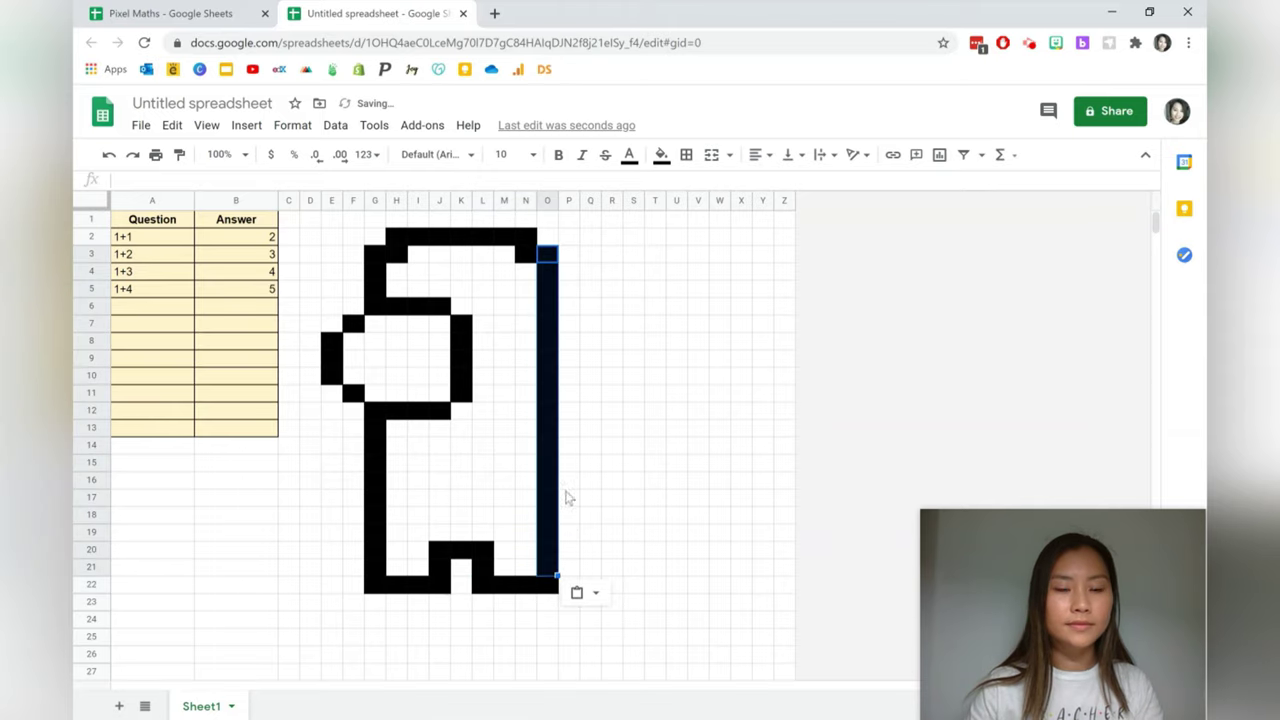
drag(568, 306, 589, 514)
key(ctrl+v)
key(ctrl+v)
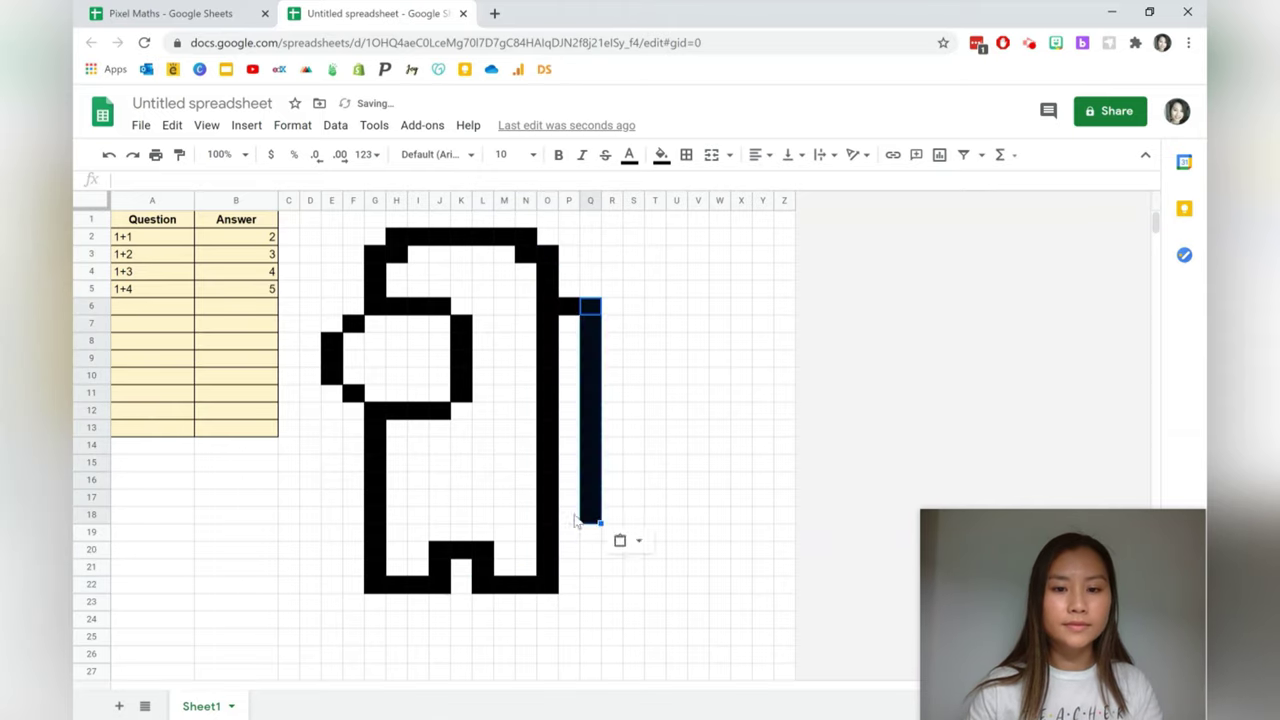
click(568, 514)
key(ctrl+v)
- Colour the visor with a pale blue highlight at I7 and blue across G8:J10
click(420, 323)
click(661, 154)
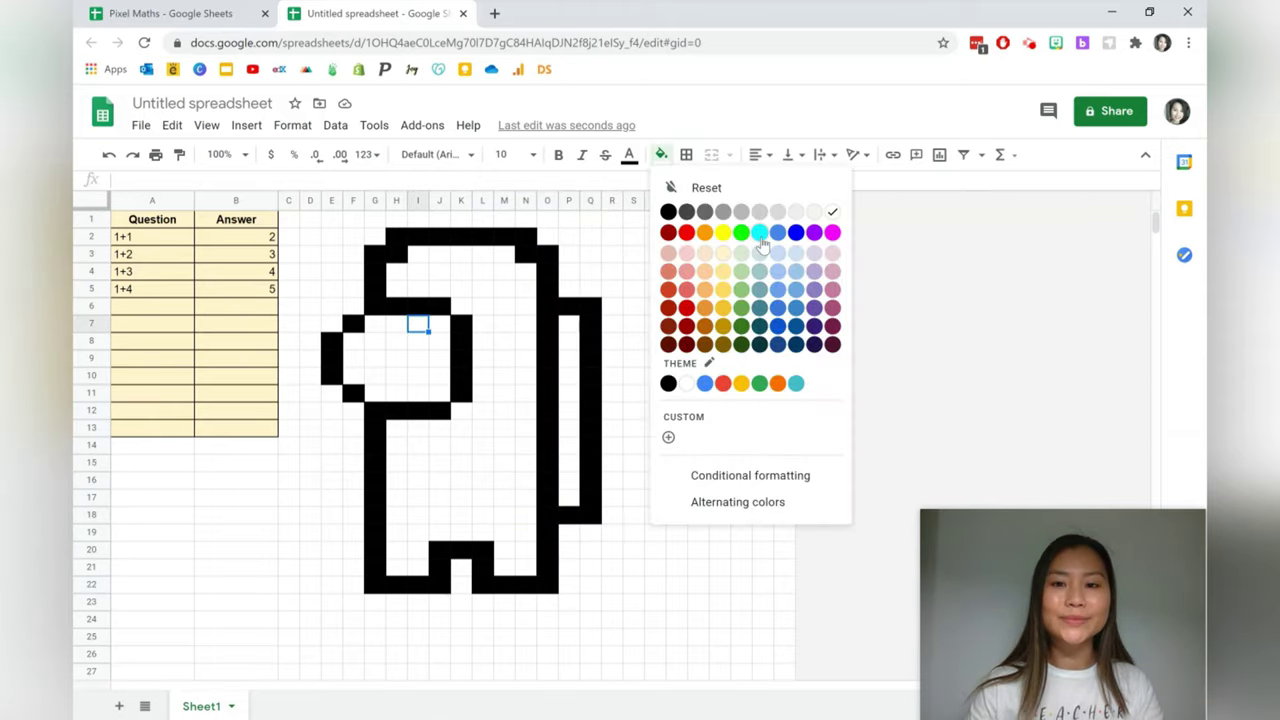
click(788, 249)
drag(420, 340, 353, 341)
click(661, 154)
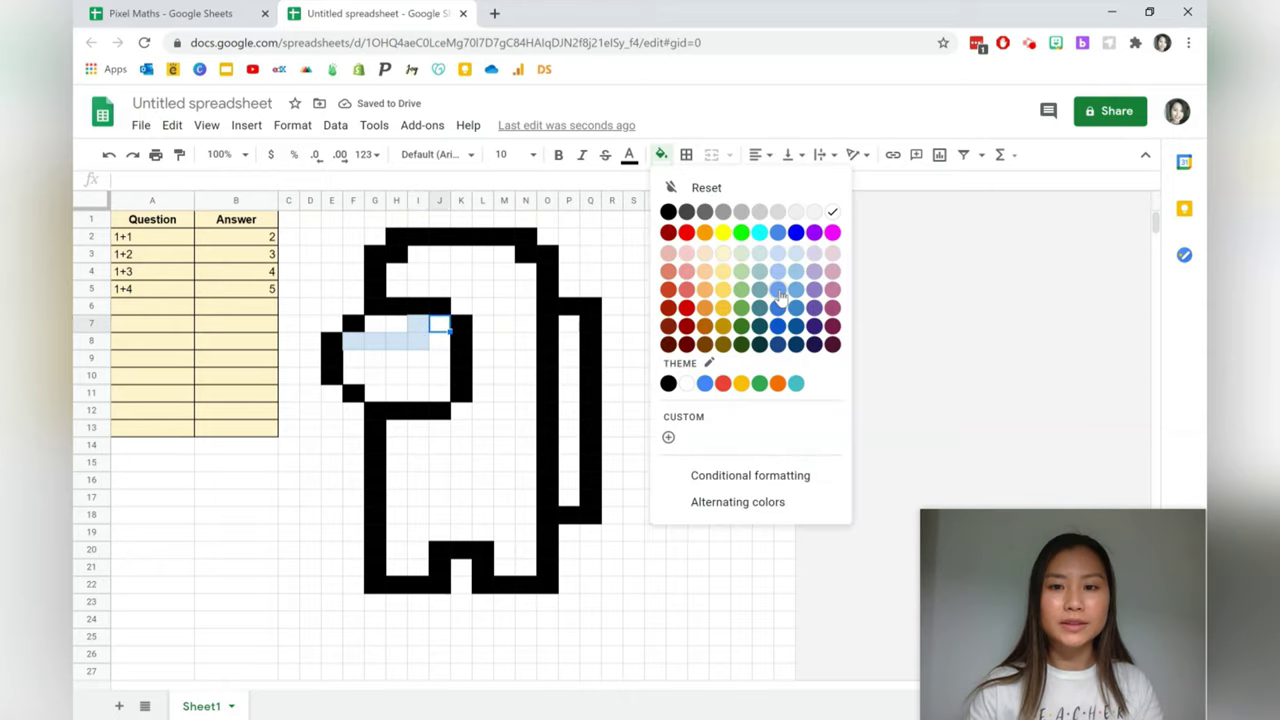
click(788, 249)
click(440, 324)
key(ctrl+v)
drag(440, 341, 440, 393)
key(ctrl+v)
key(ctrl+v)
key(ctrl+v)
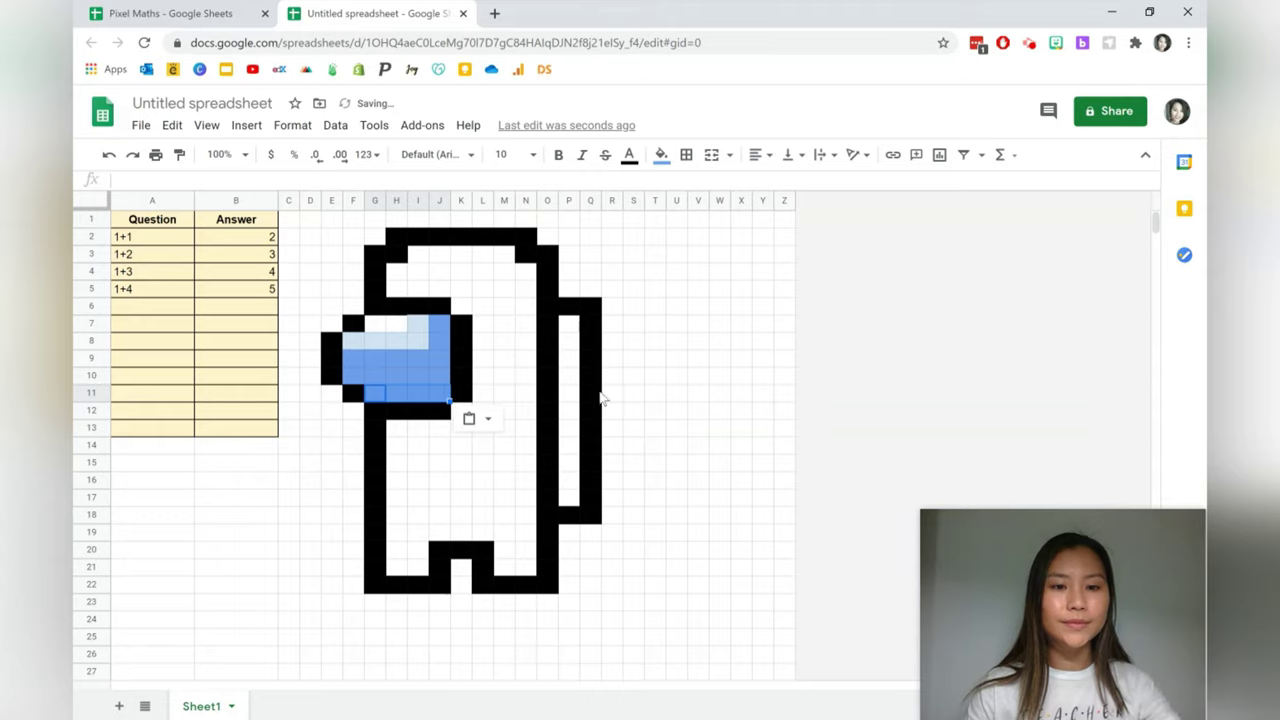
- Fill the top of the body red from I3, then paste red into H3:H5 and column N
click(420, 256)
click(661, 154)
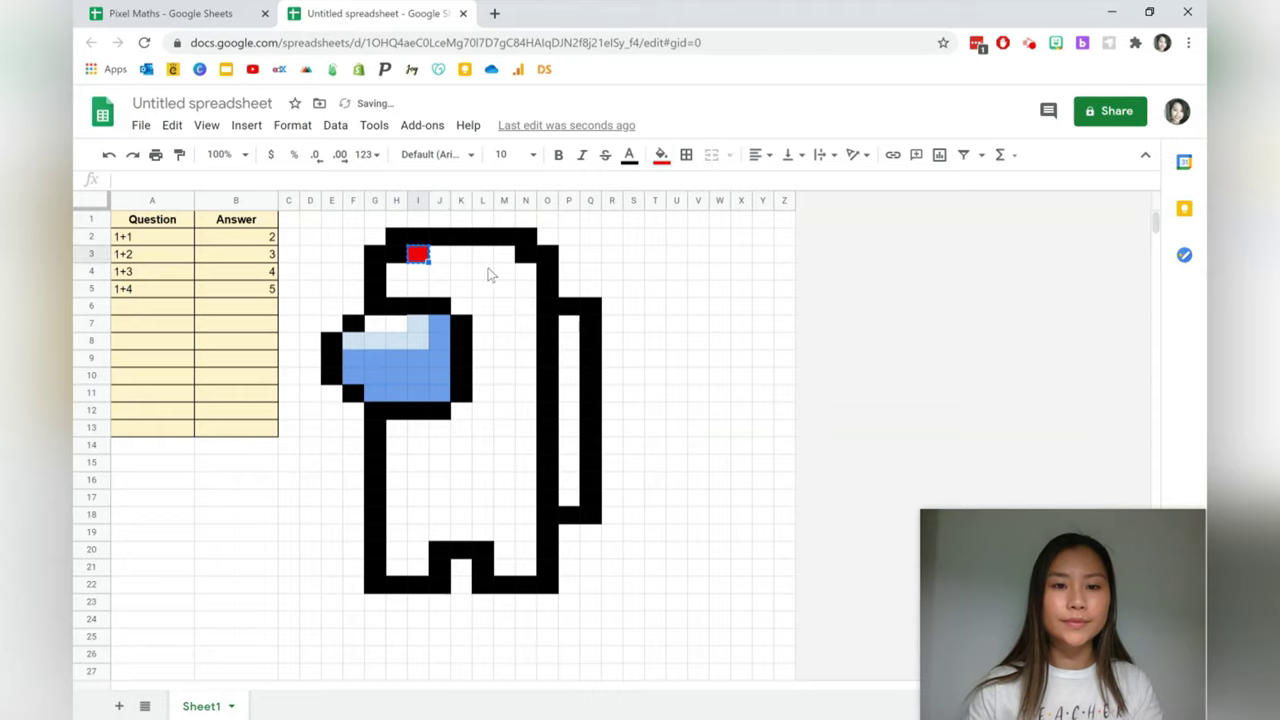
shift+click(503, 286)
key(ctrl+v)
click(443, 273)
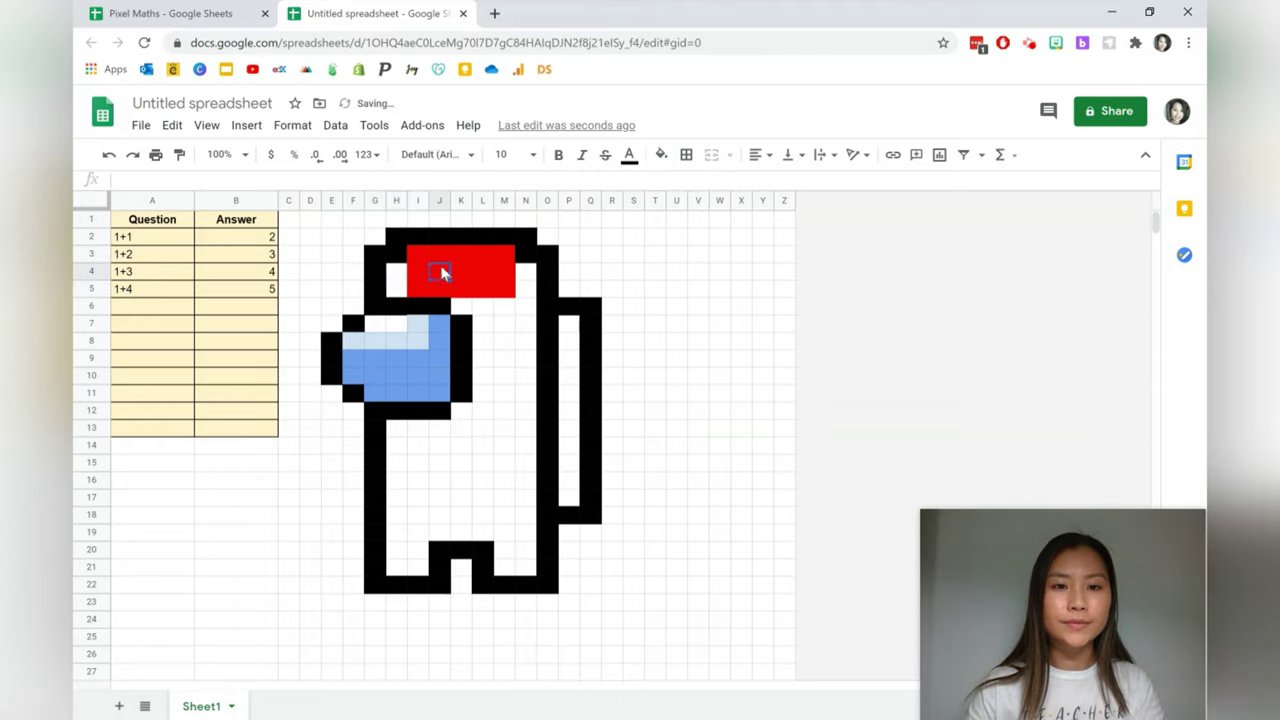
click(396, 254)
shift+click(396, 289)
key(ctrl+v)
drag(525, 271, 500, 357)
key(ctrl+v)
- Paste red fill into K6, L11:M14 and the lower body down to H17
click(460, 306)
key(ctrl+v)
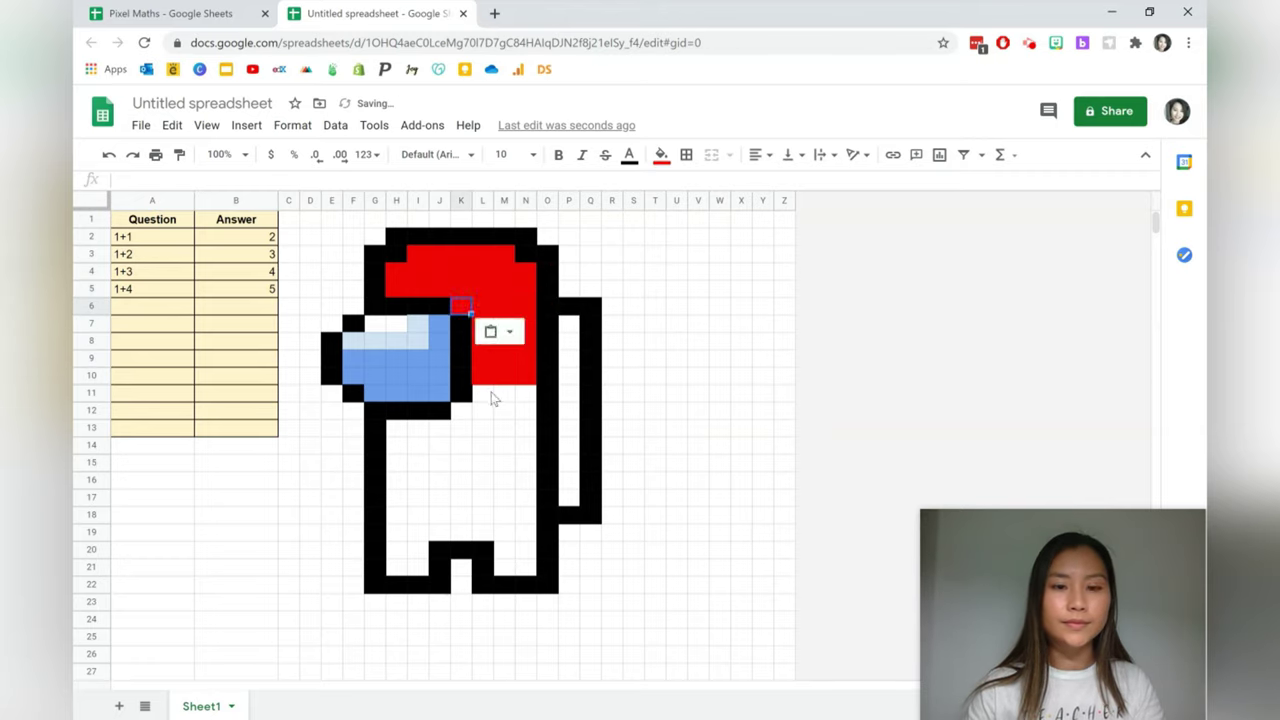
drag(500, 393, 505, 450)
key(ctrl+v)
drag(460, 410, 398, 480)
key(ctrl+v)
key(ctrl+v)
click(397, 497)
key(ctrl+v)
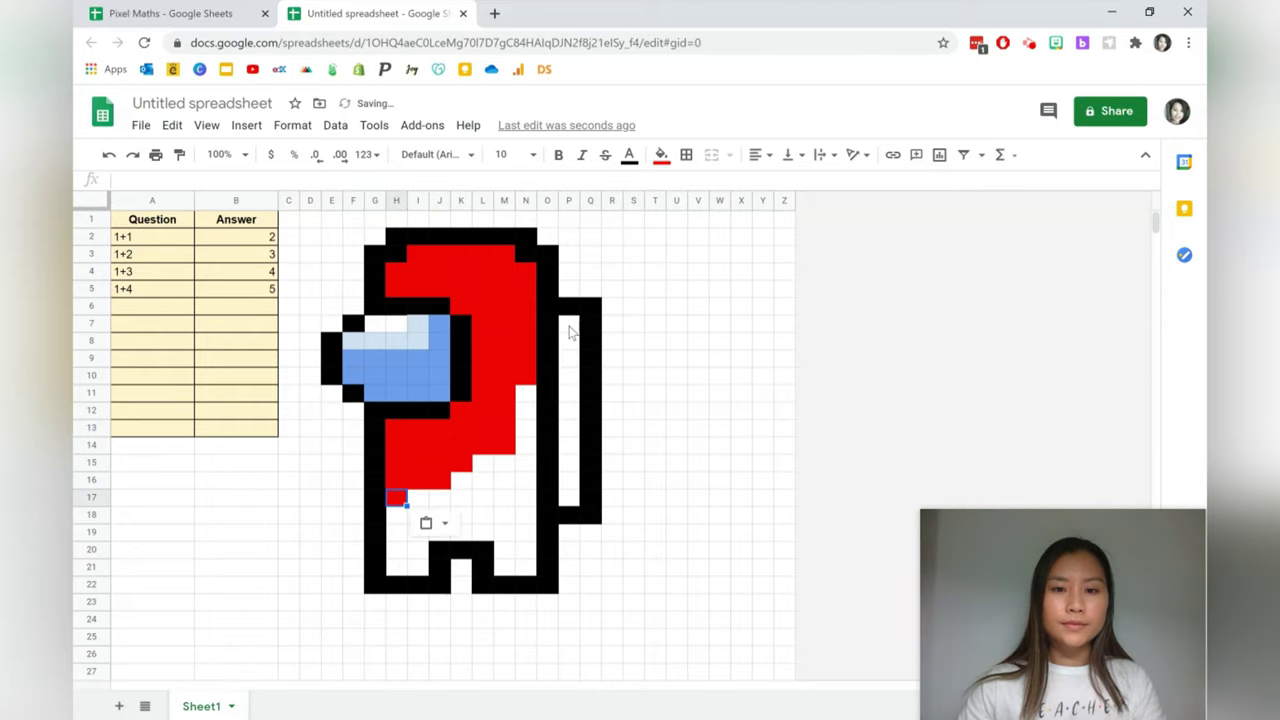
drag(568, 323, 568, 375)
- Shade with dark red from P11 down the backpack, column N and the legs
key(ctrl+v)
click(568, 393)
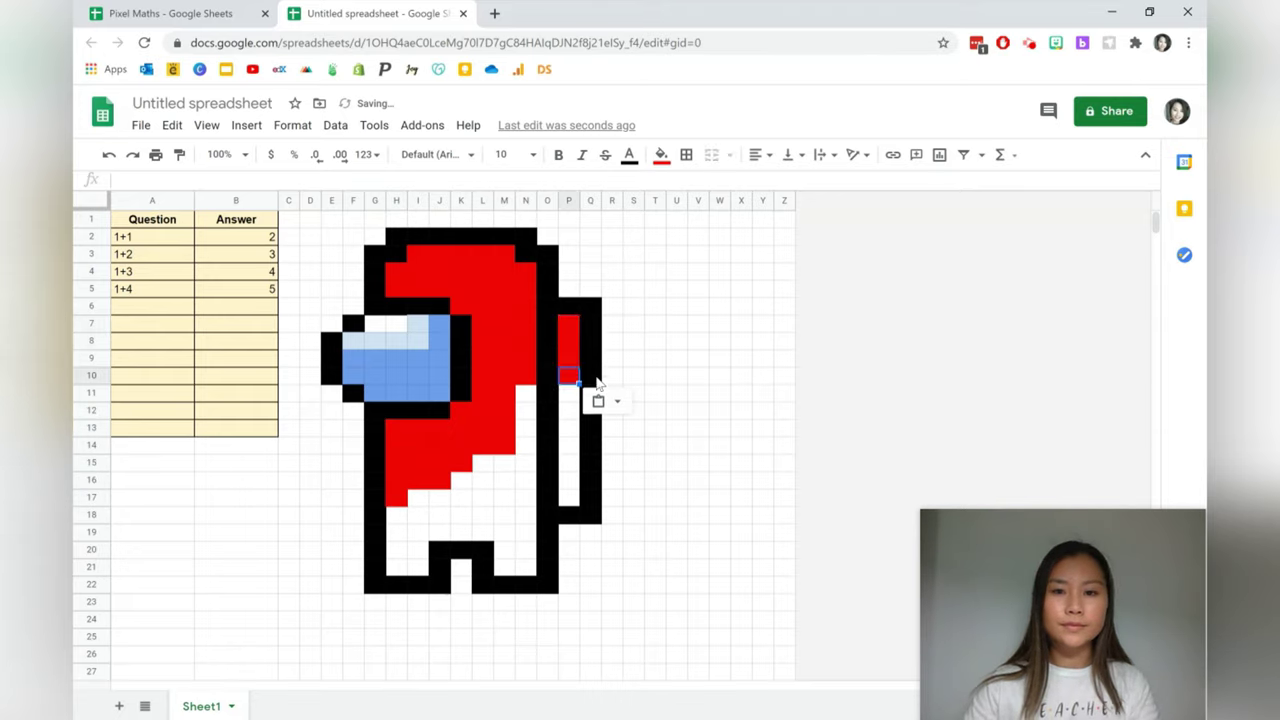
click(660, 154)
click(683, 306)
key(ctrl+c)
drag(568, 410, 568, 497)
key(ctrl+v)
drag(525, 393, 510, 562)
key(ctrl+v)
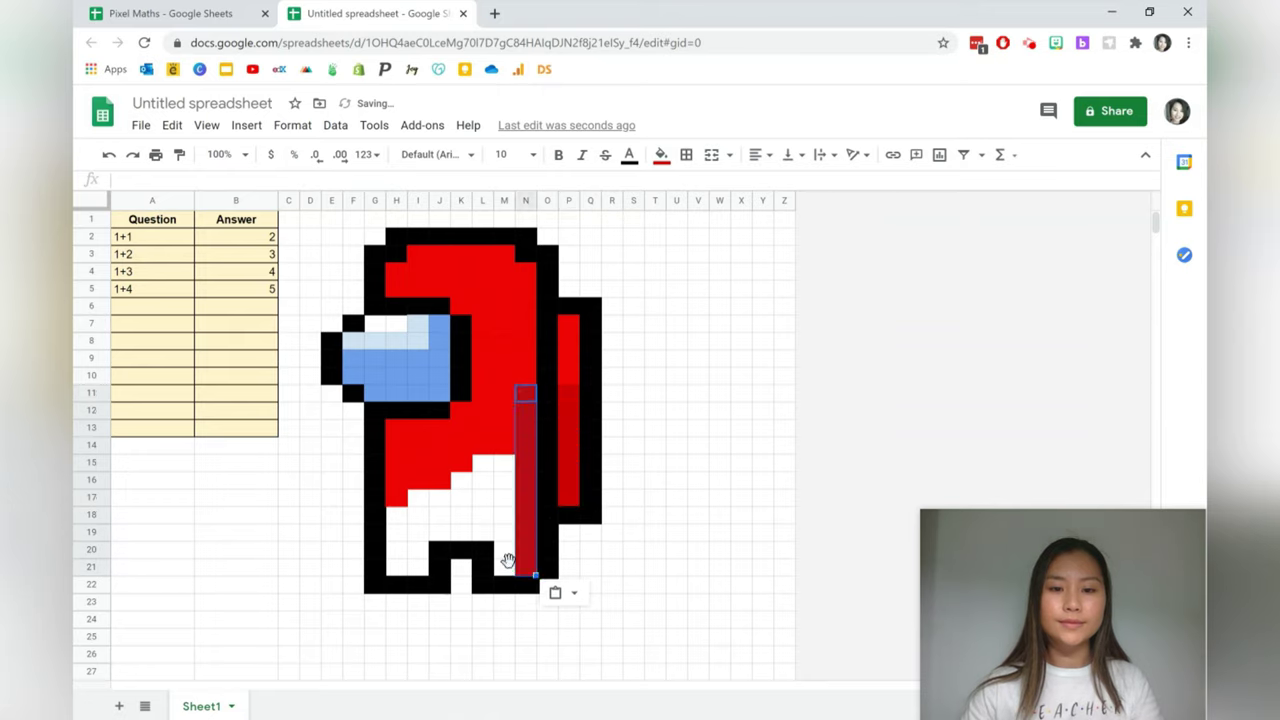
key(ctrl+v)
drag(504, 445, 482, 540)
key(ctrl+v)
key(ctrl+v)
mouse_move(461, 480)
mouse_down()
mouse_move(445, 535)
mouse_move(408, 557)
mouse_up()
key(ctrl+v)
click(709, 248)
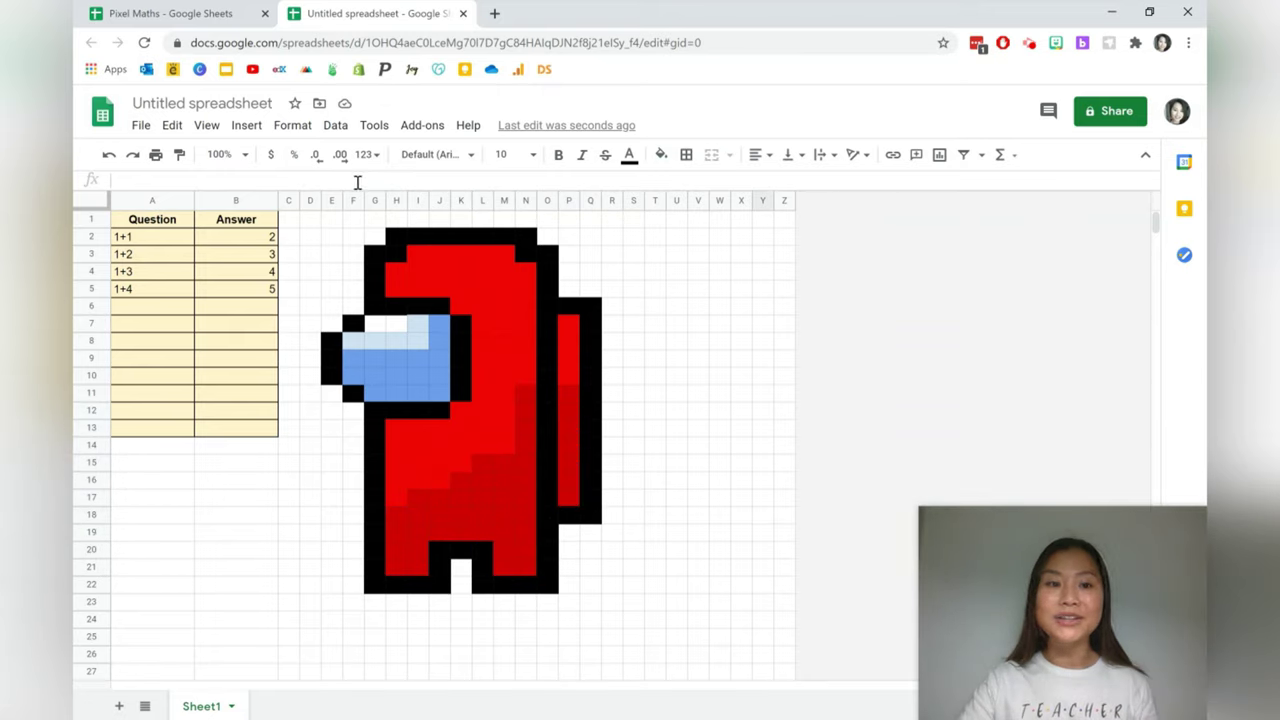
- Widen columns C–Z together to enlarge the crewmate's pixel squares, then select red cell N7
drag(288, 200, 808, 192)
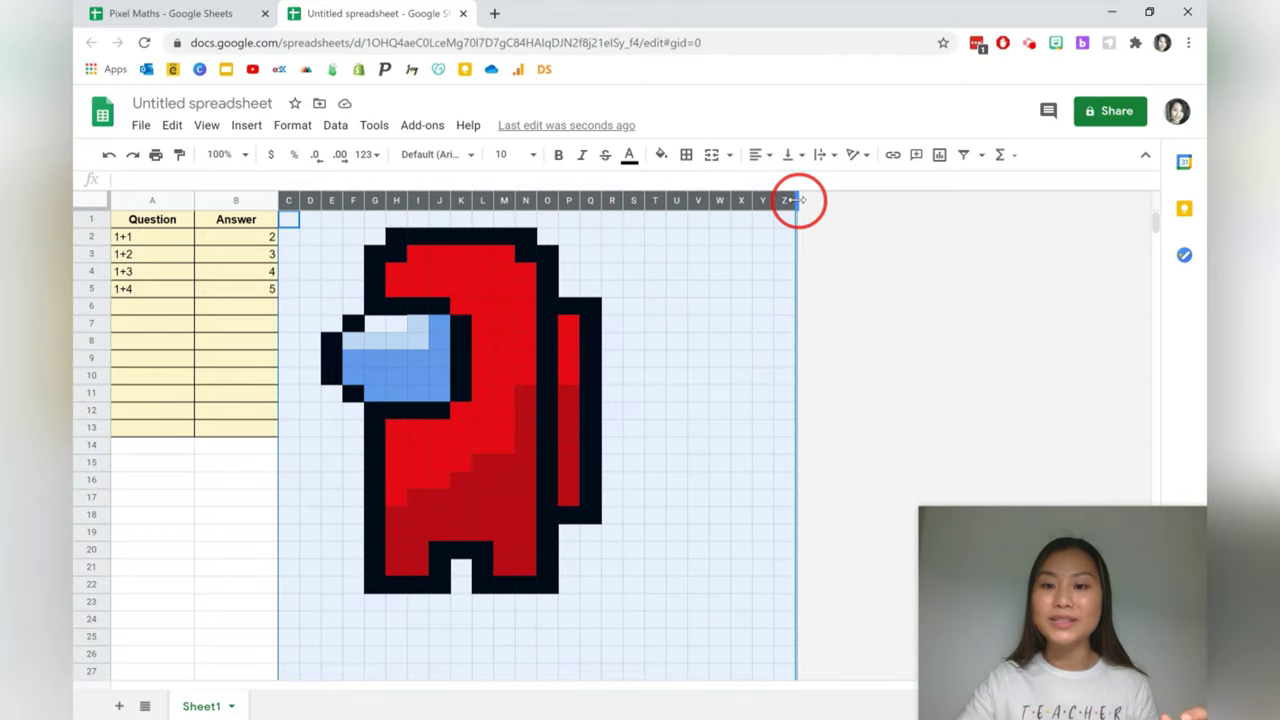
drag(791, 200, 806, 200)
click(804, 289)
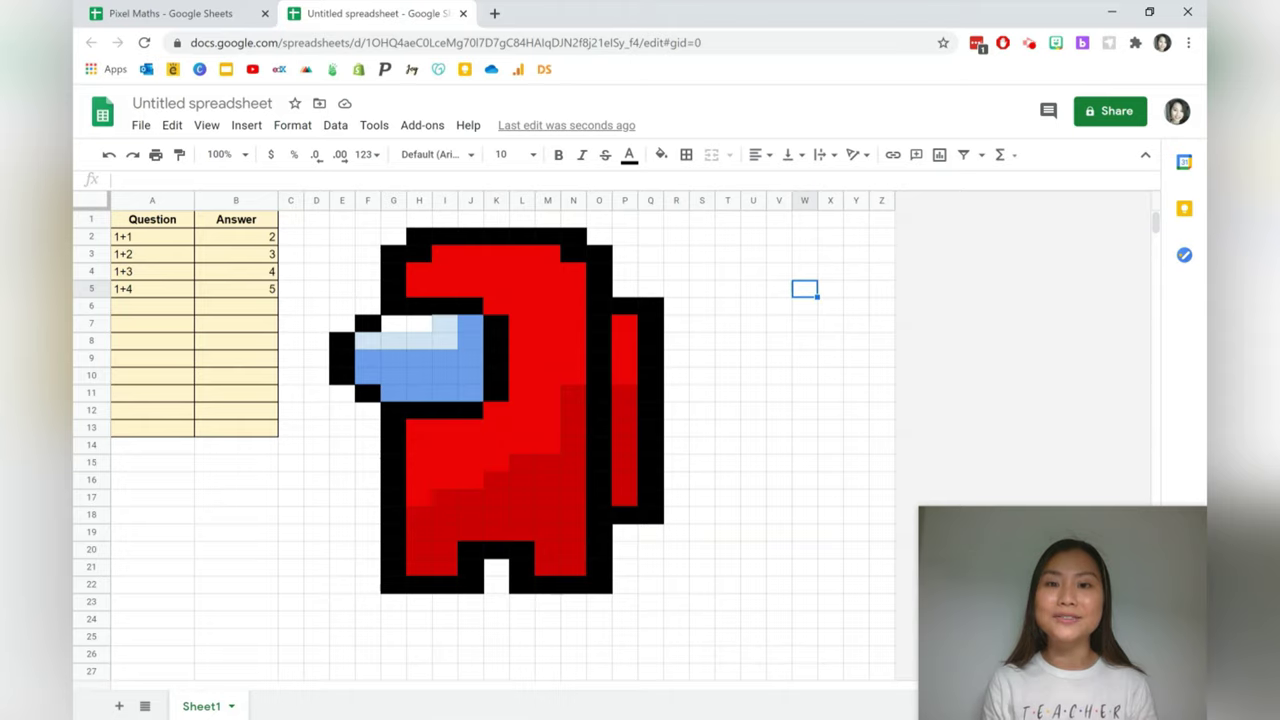
click(575, 320)
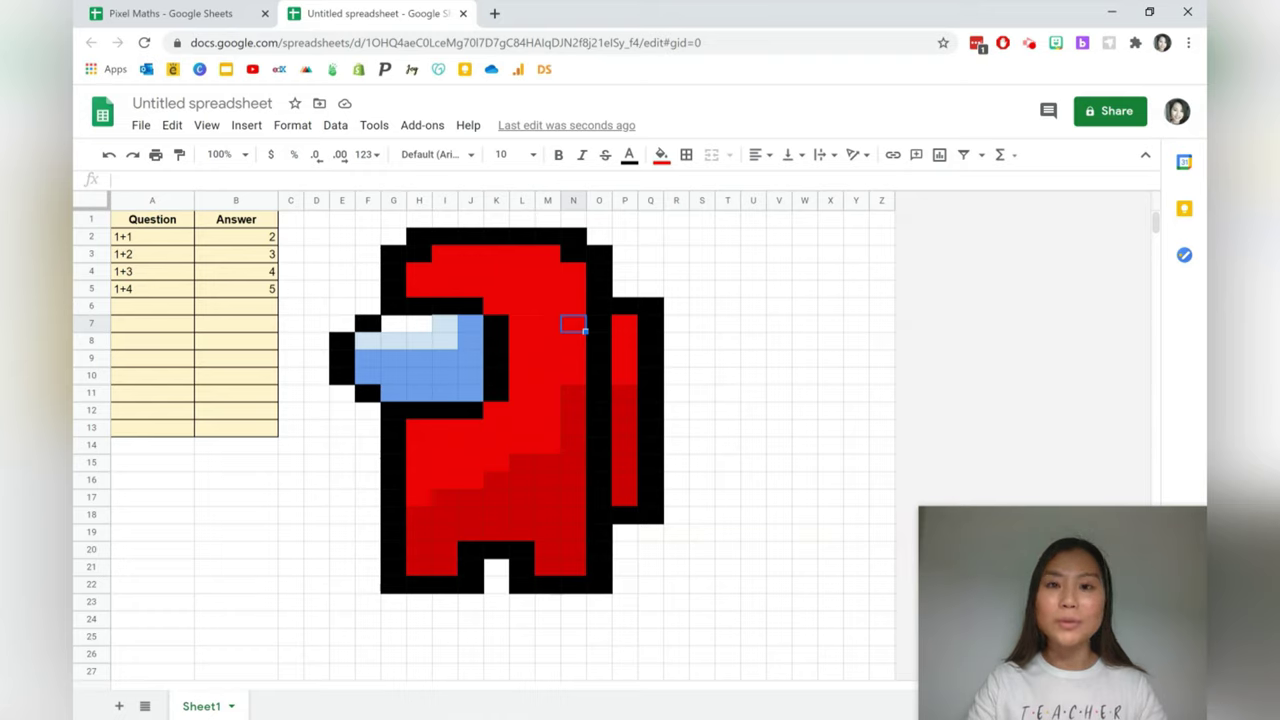
- Add cells O11, K13, H14, H17, L18, O17, K7, K4, I3, G4, P8, P12, Q16, M18 and H20 to the selection
ctrl+click(599, 393)
ctrl+click(496, 428)
ctrl+click(419, 445)
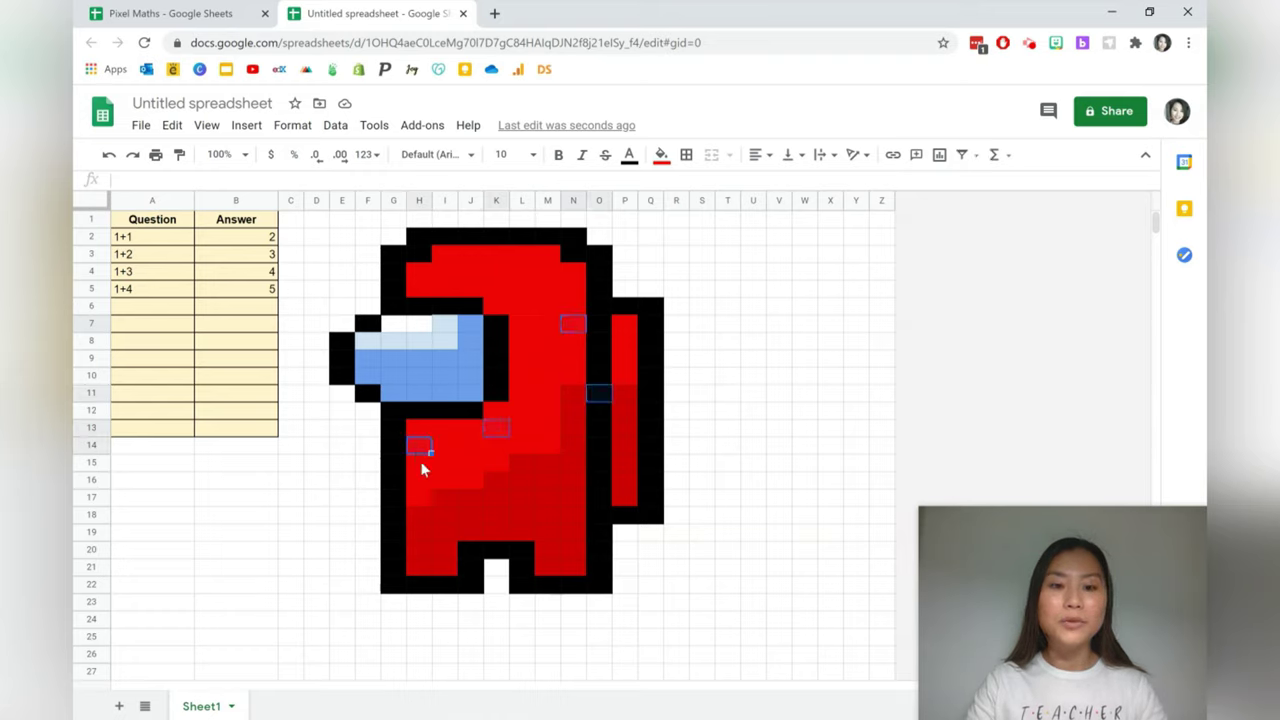
ctrl+click(419, 497)
ctrl+click(522, 514)
ctrl+click(599, 497)
ctrl+click(496, 323)
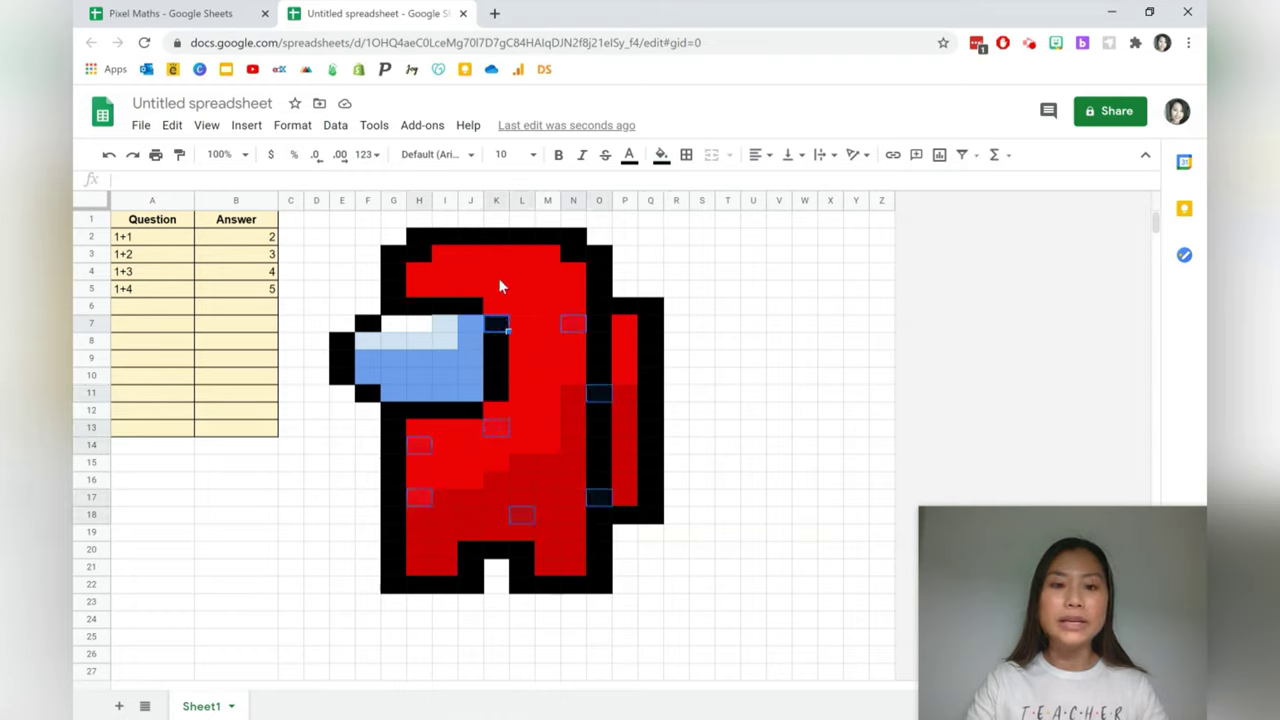
ctrl+click(496, 271)
ctrl+click(450, 256)
ctrl+click(393, 271)
ctrl+click(622, 340)
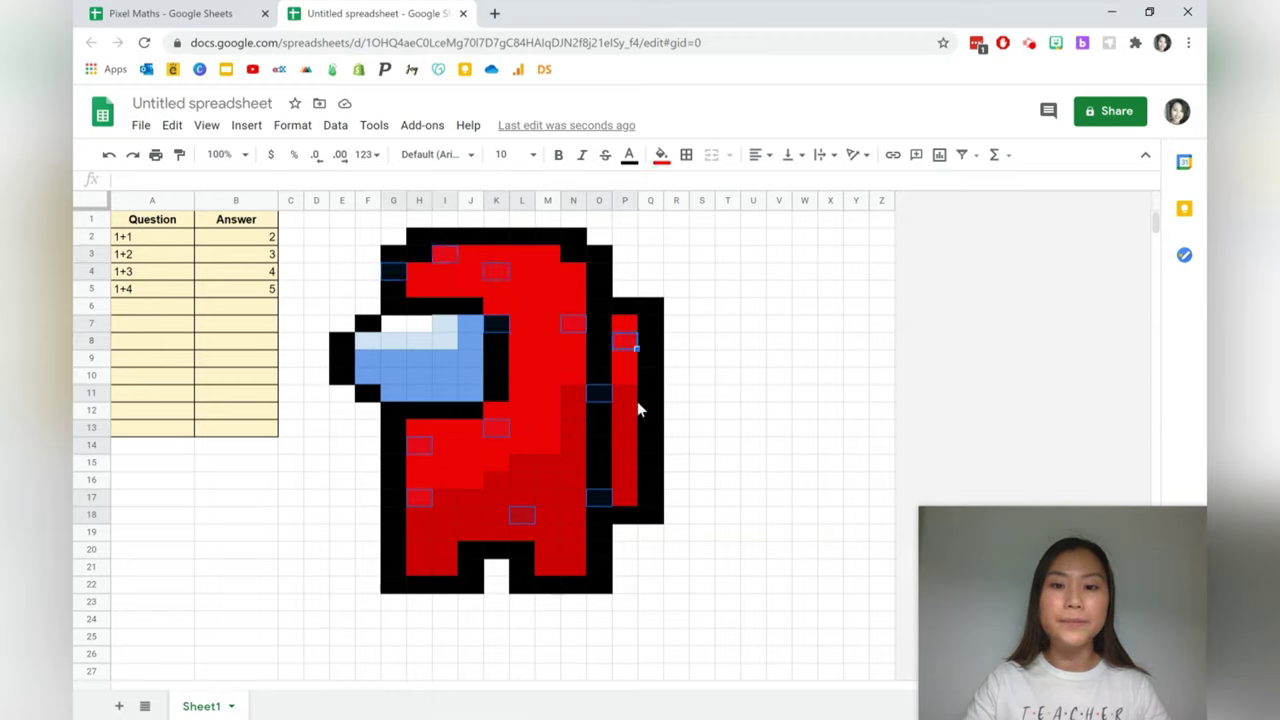
ctrl+click(630, 410)
ctrl+click(645, 482)
ctrl+click(548, 514)
ctrl+click(445, 549)
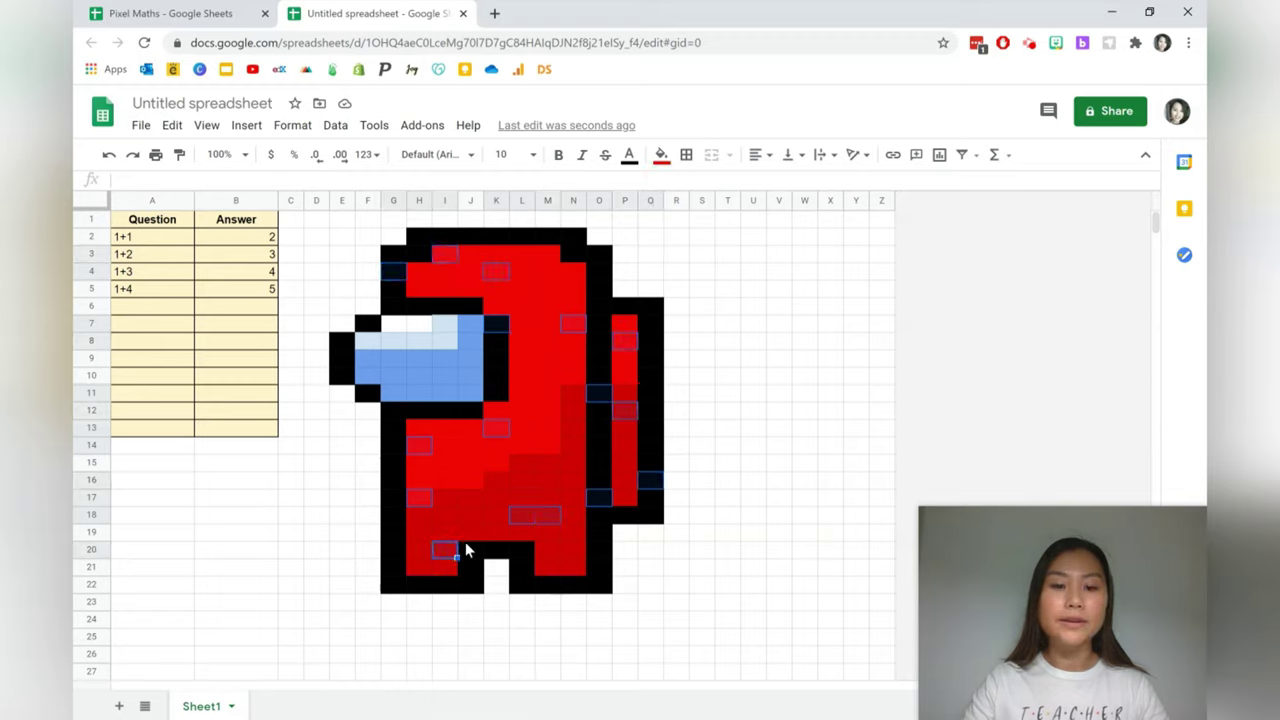
click(292, 126)
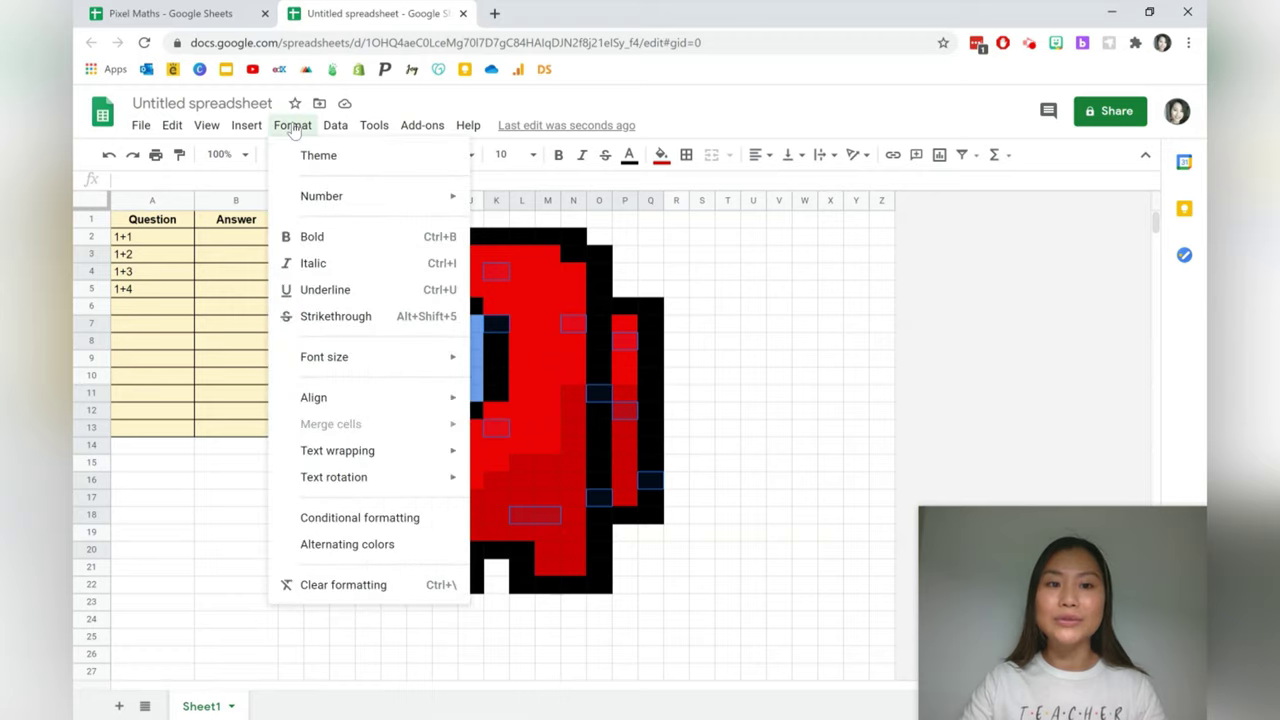
- Give the selected cells a 'Custom formula is' rule, =$B$2<>2, with a white fill
click(372, 518)
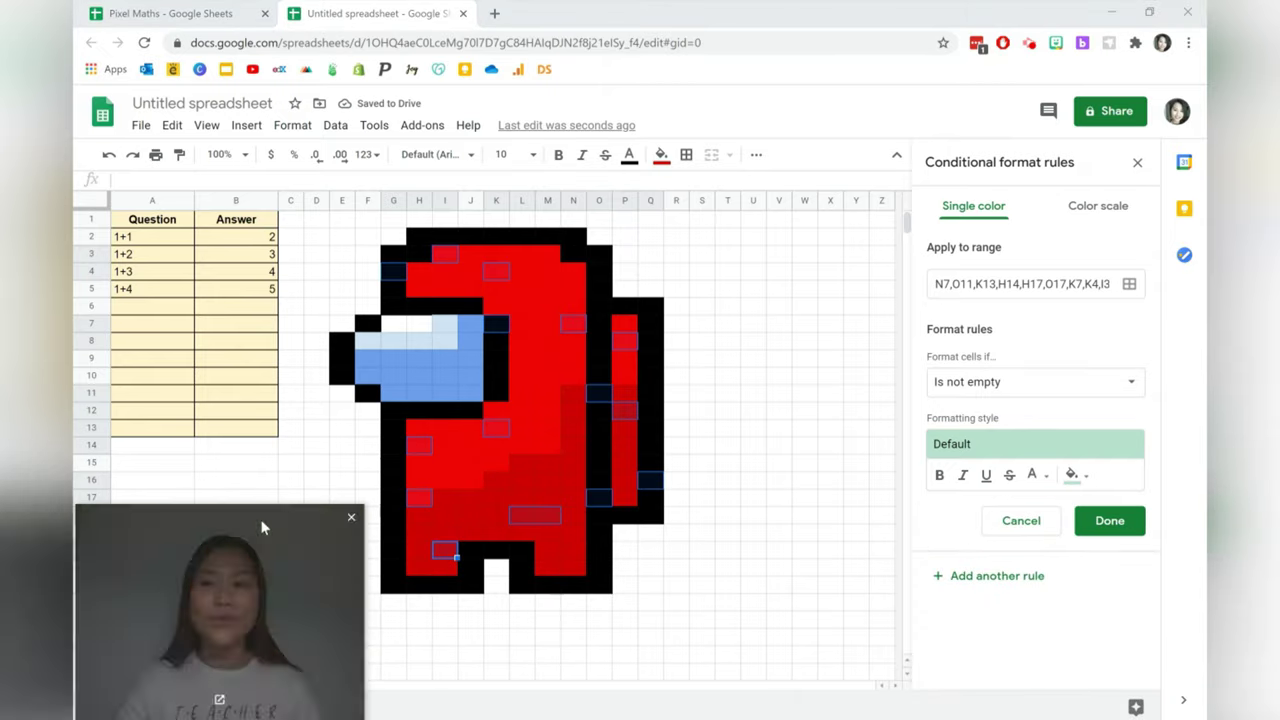
click(1047, 393)
scroll(1037, 569, down, 3)
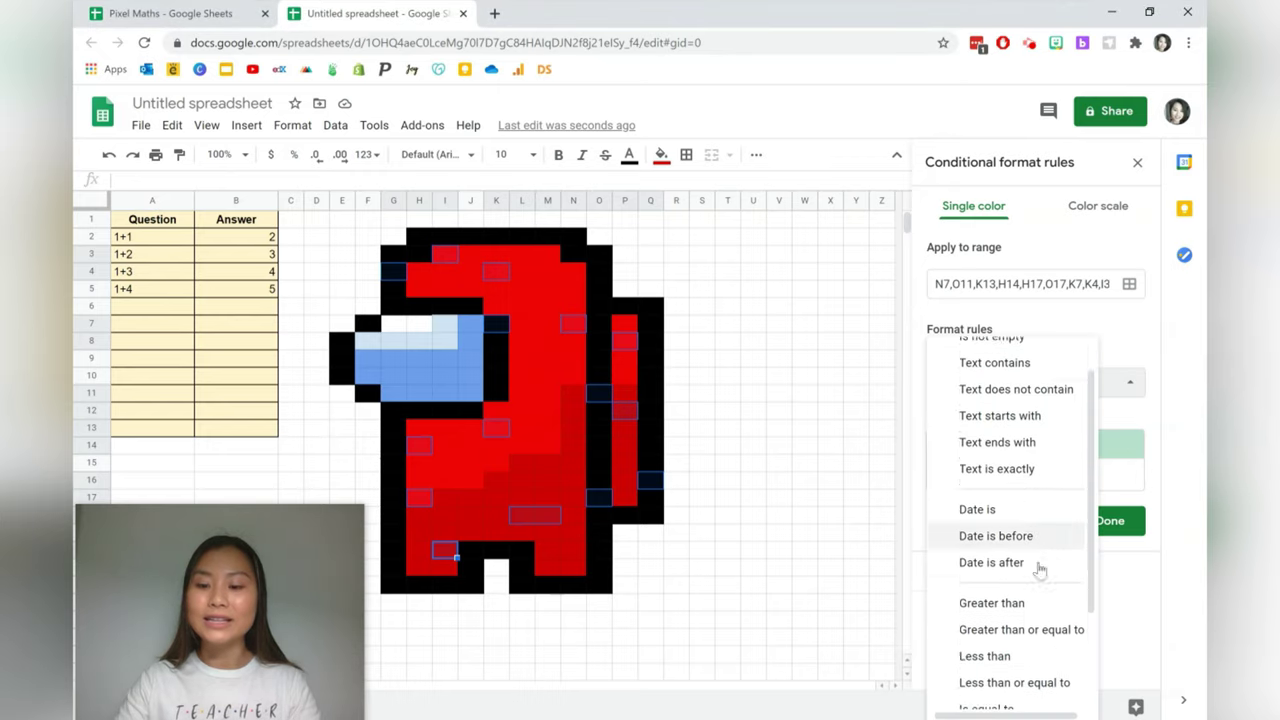
click(1008, 685)
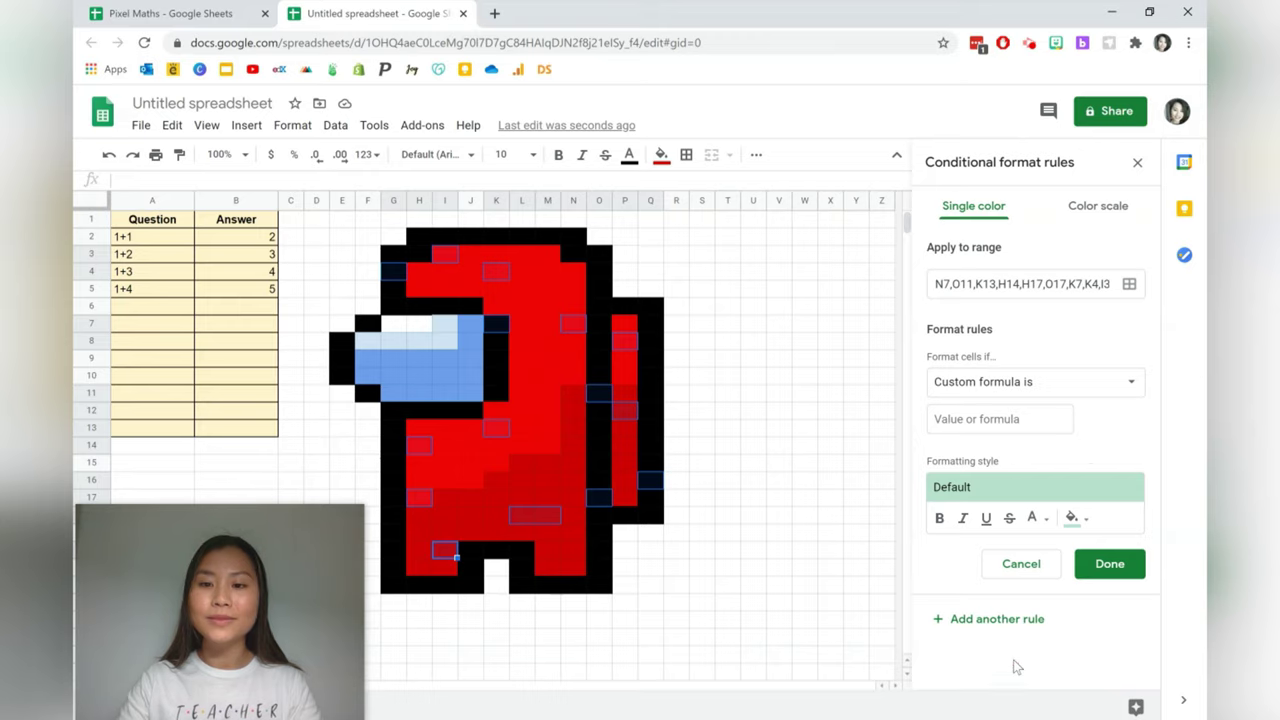
click(1013, 419)
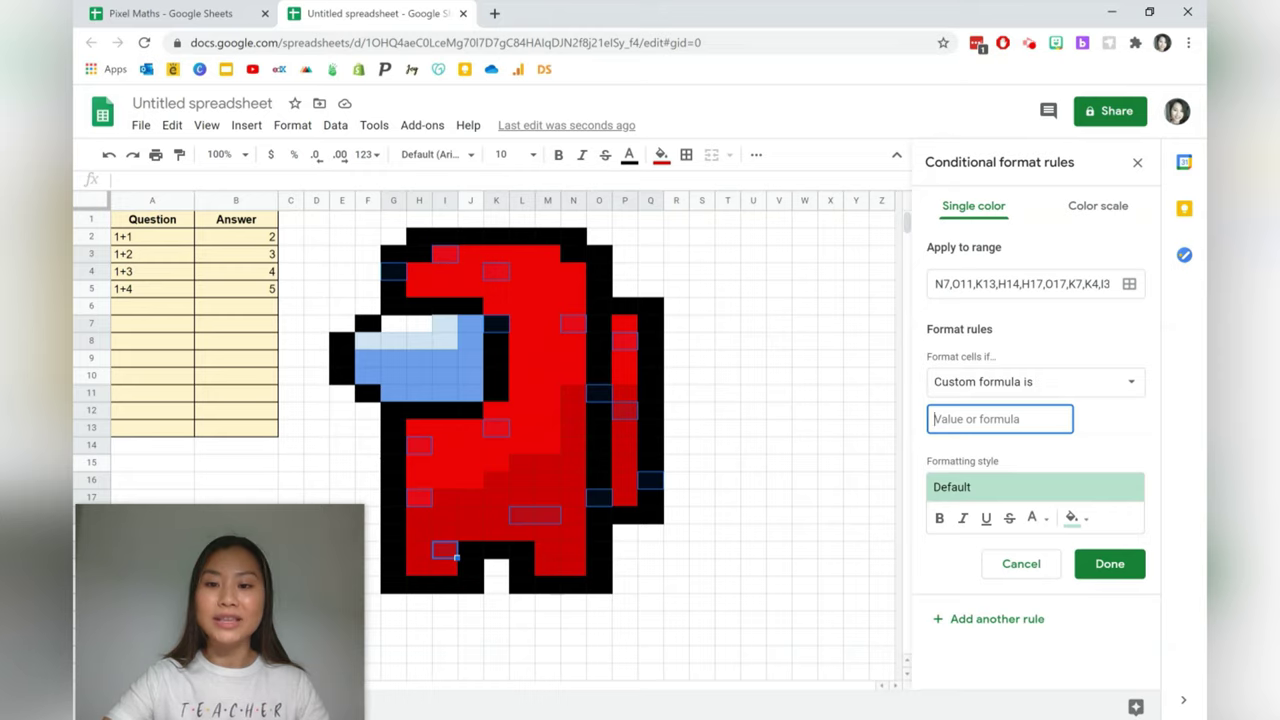
text(=)
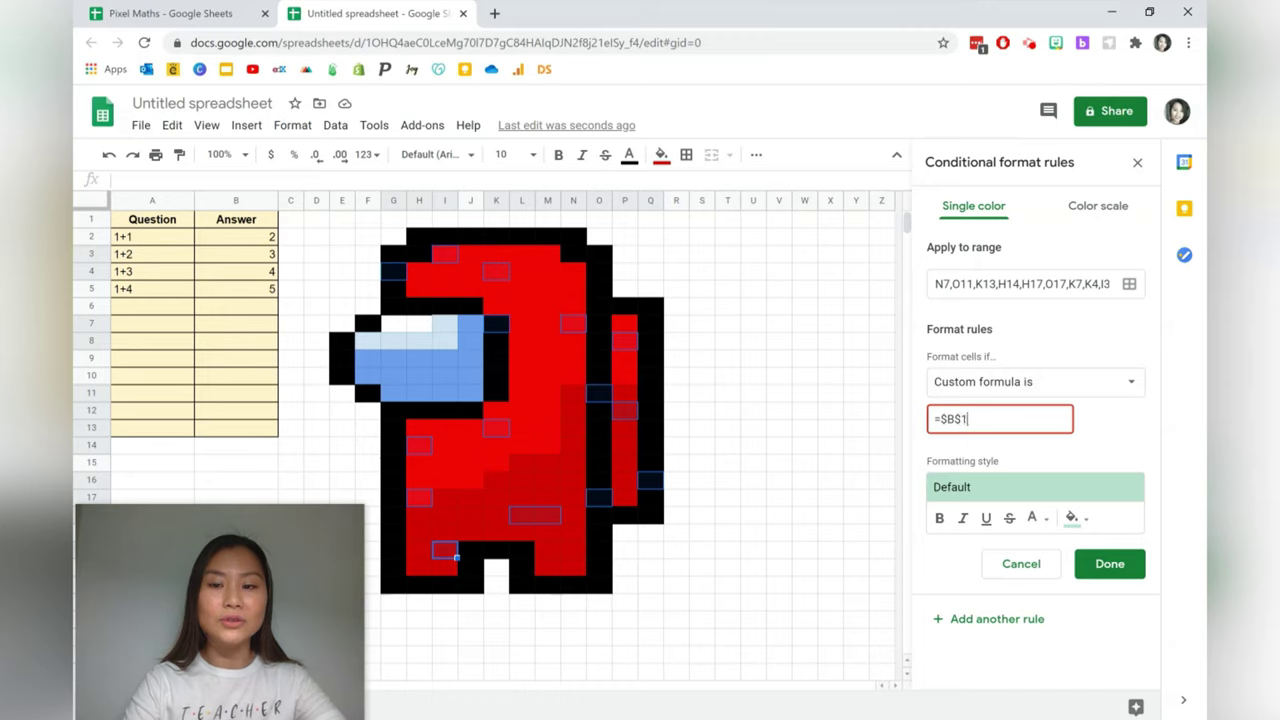
text($B$1)
key(BackSpace)
text(2<>2)
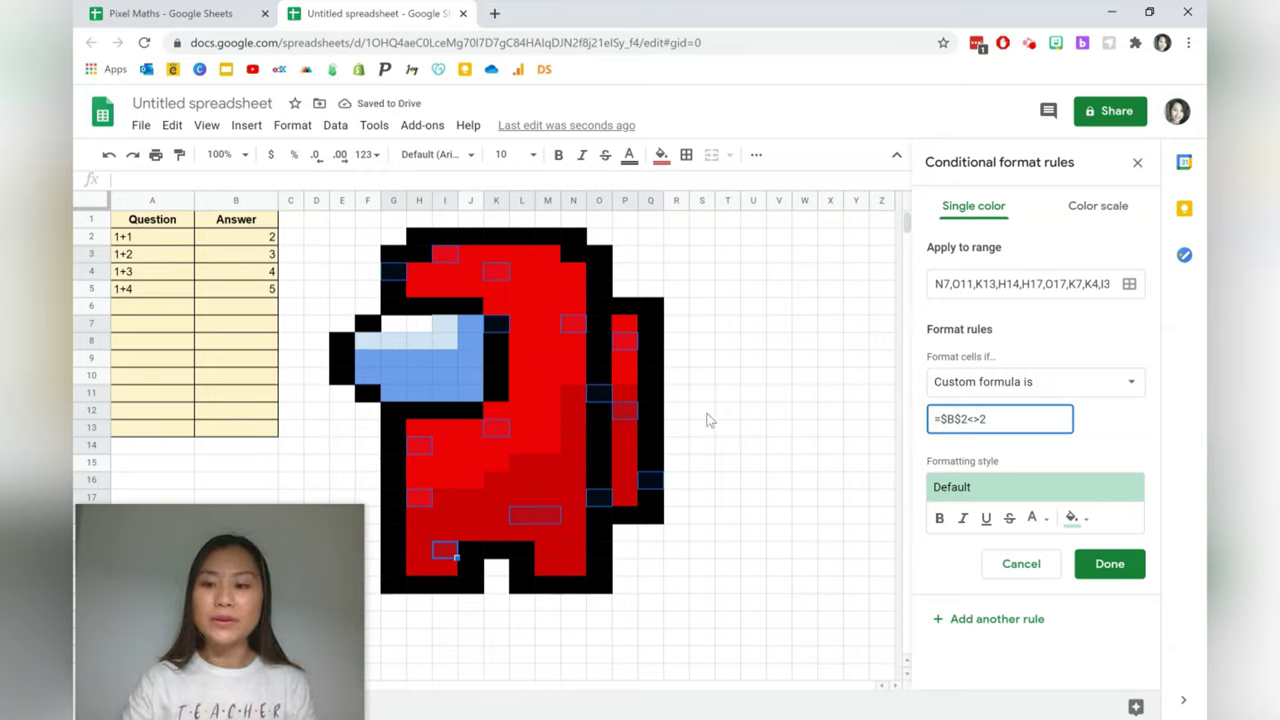
click(1073, 517)
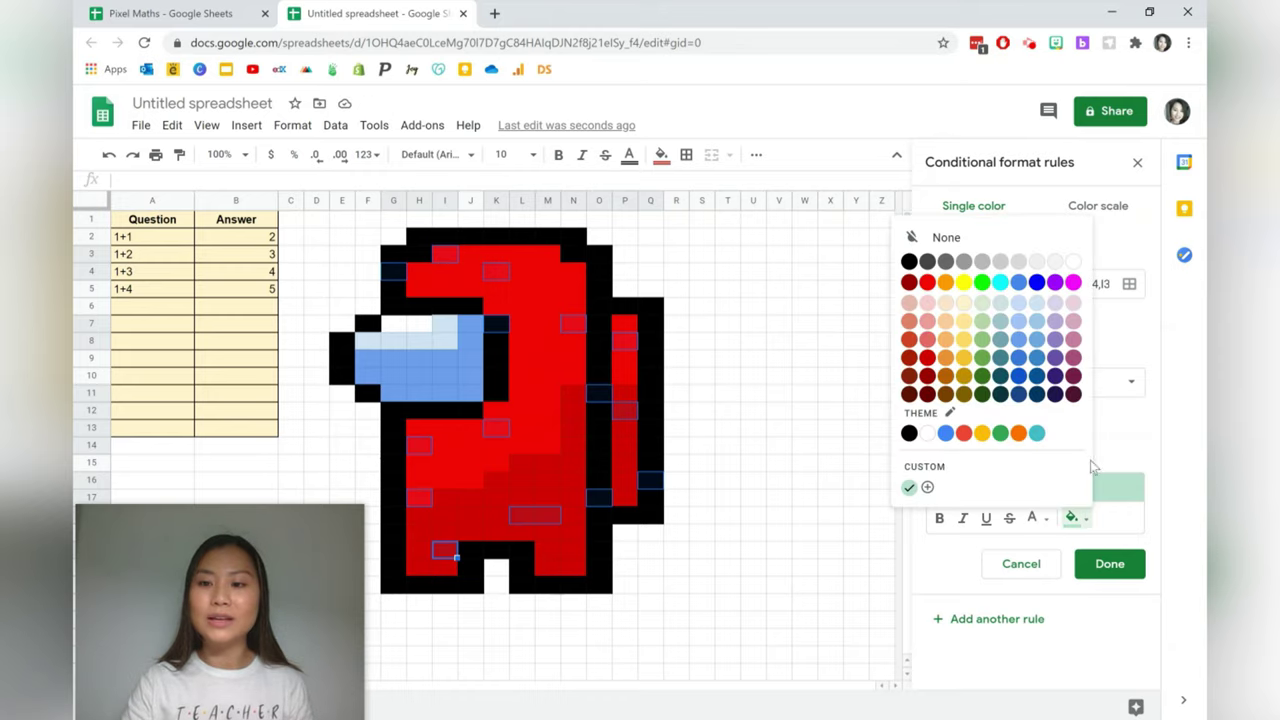
click(1071, 261)
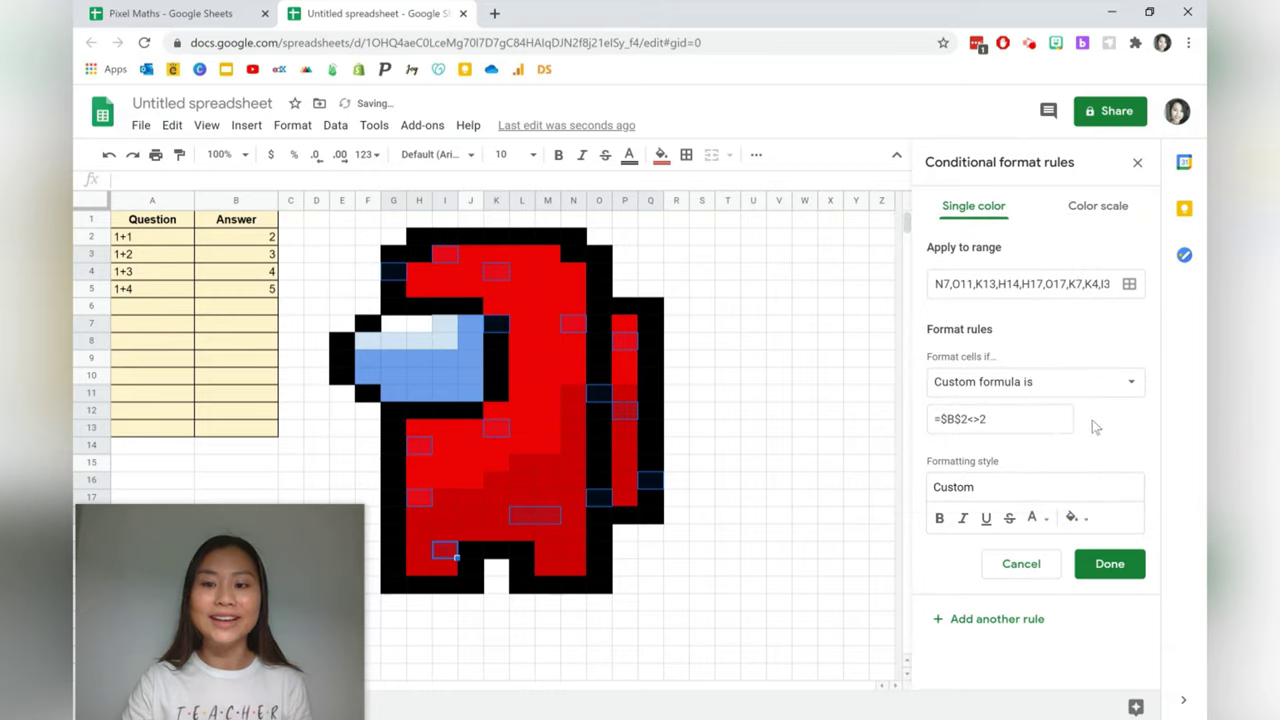
- Save the white-fill rule and test it by entering the wrong answer 5 in B2
click(1107, 564)
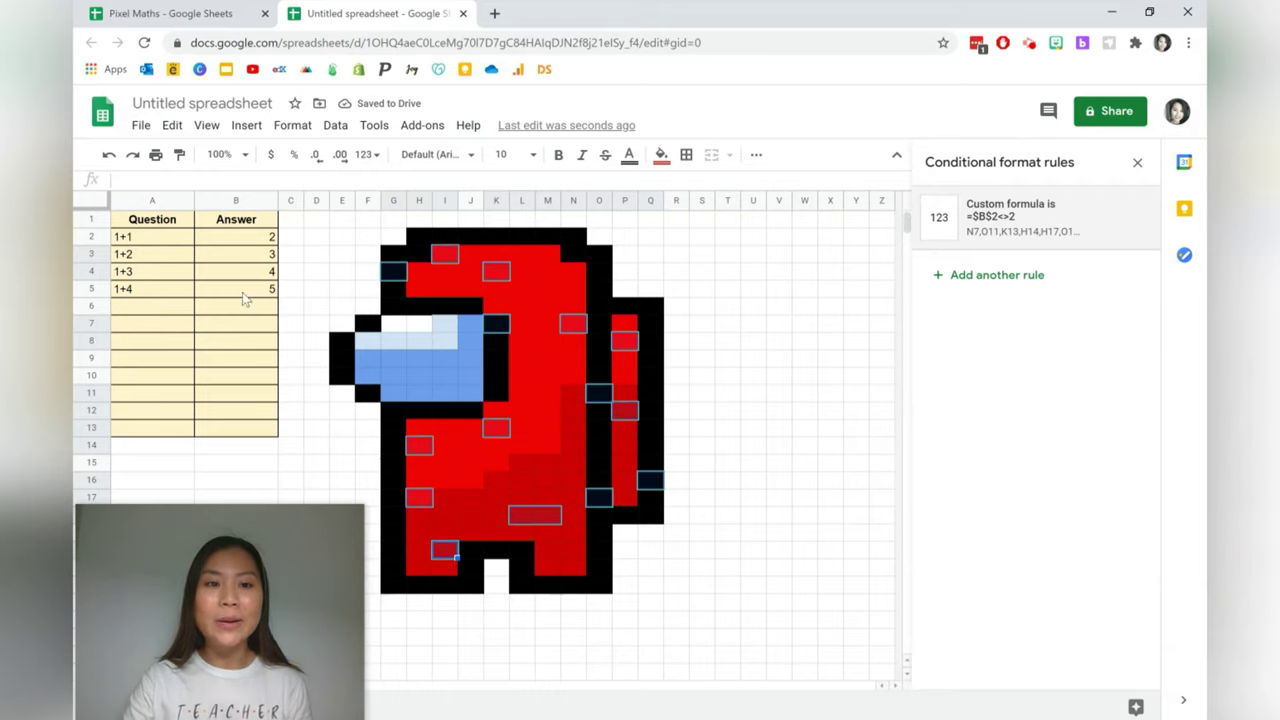
click(258, 239)
key(Delete)
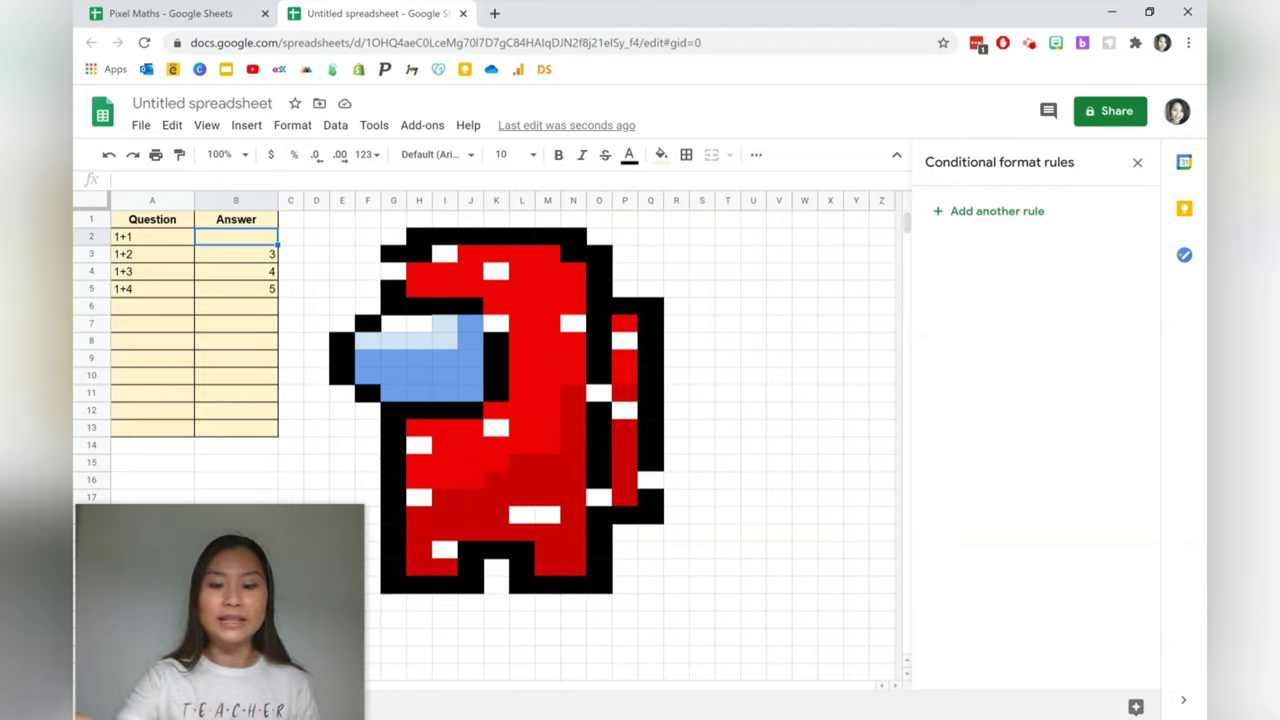
text(5)
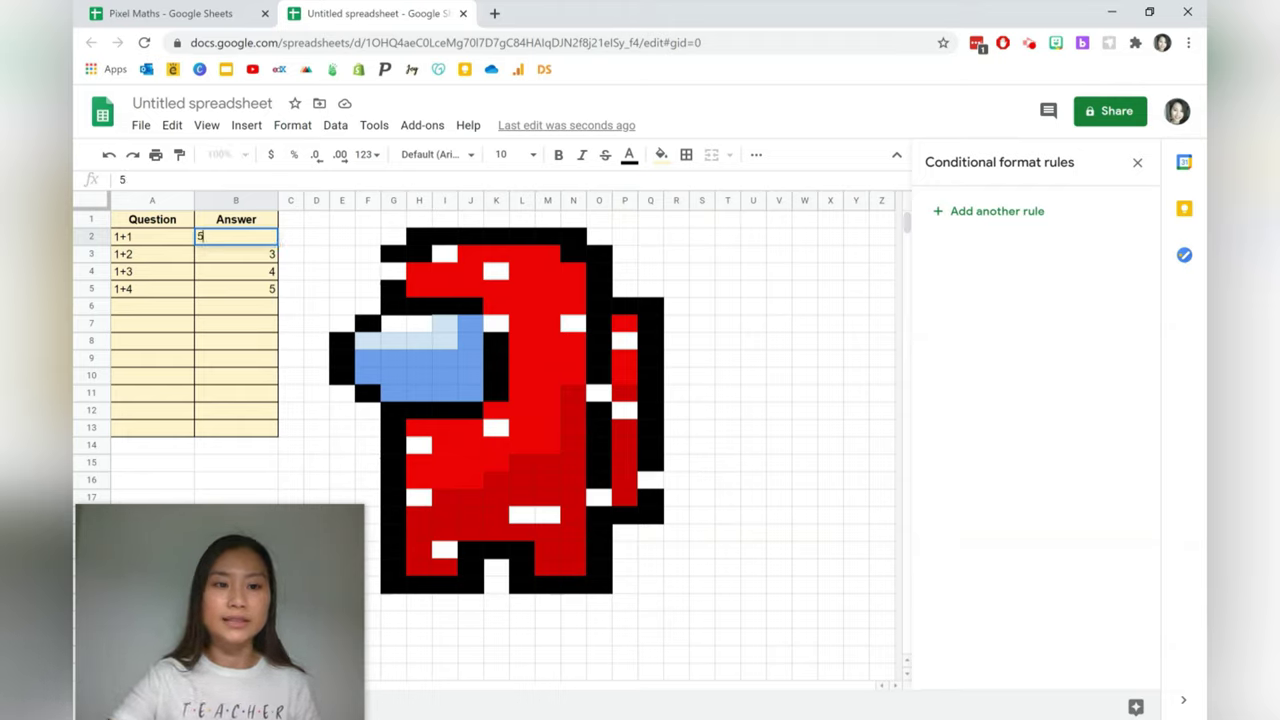
key(Return)
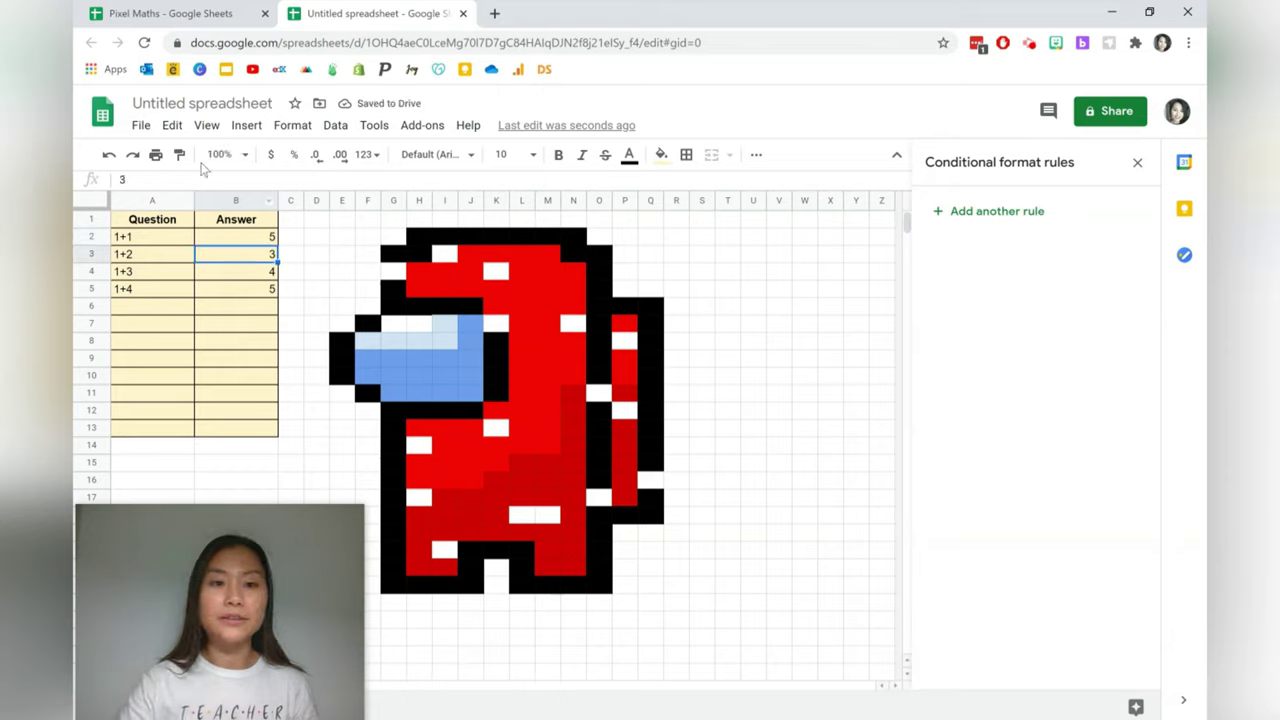
- Re-enter 2 in B2, then clear B2 again and select cell M3
click(251, 240)
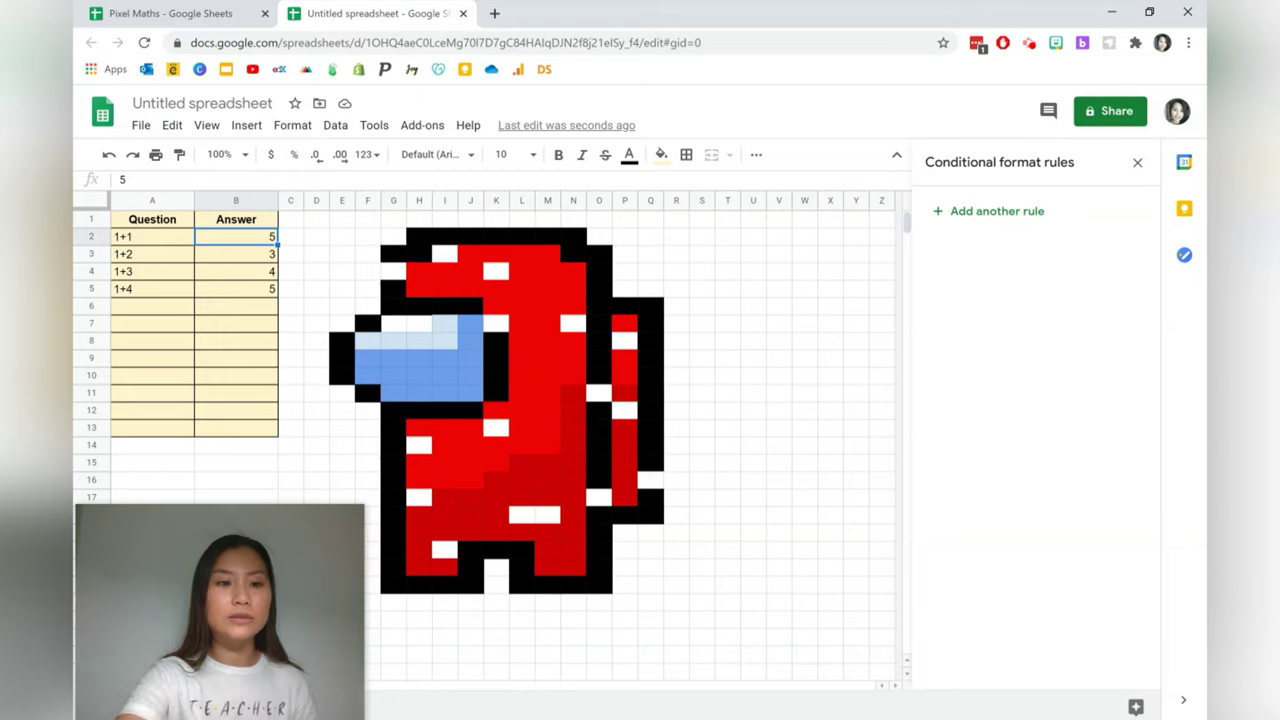
text(2)
key(Return)
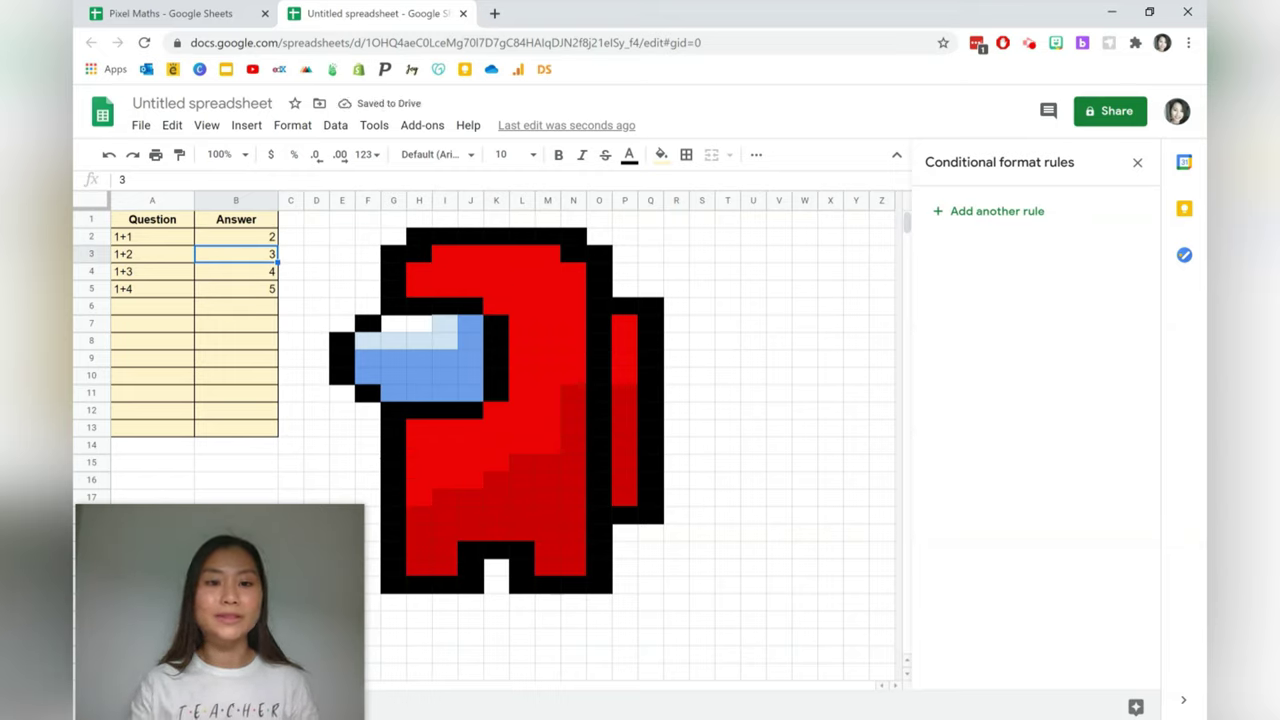
click(271, 245)
key(Delete)
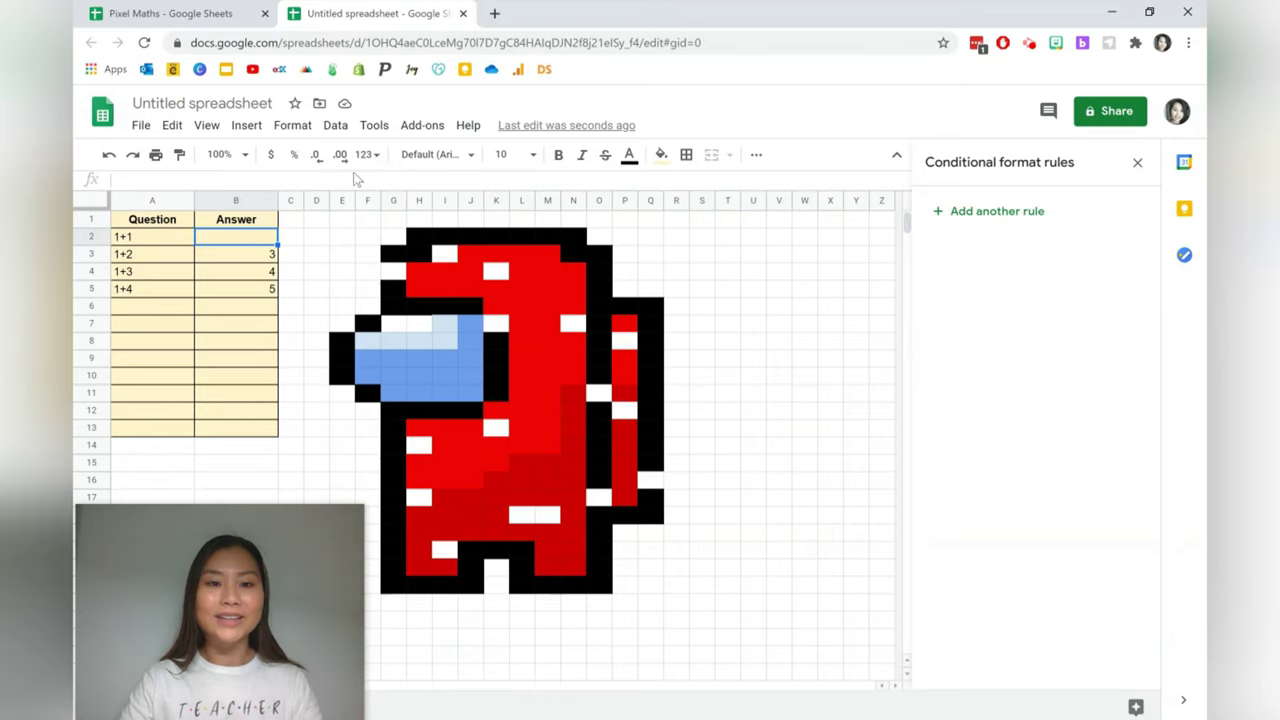
click(545, 257)
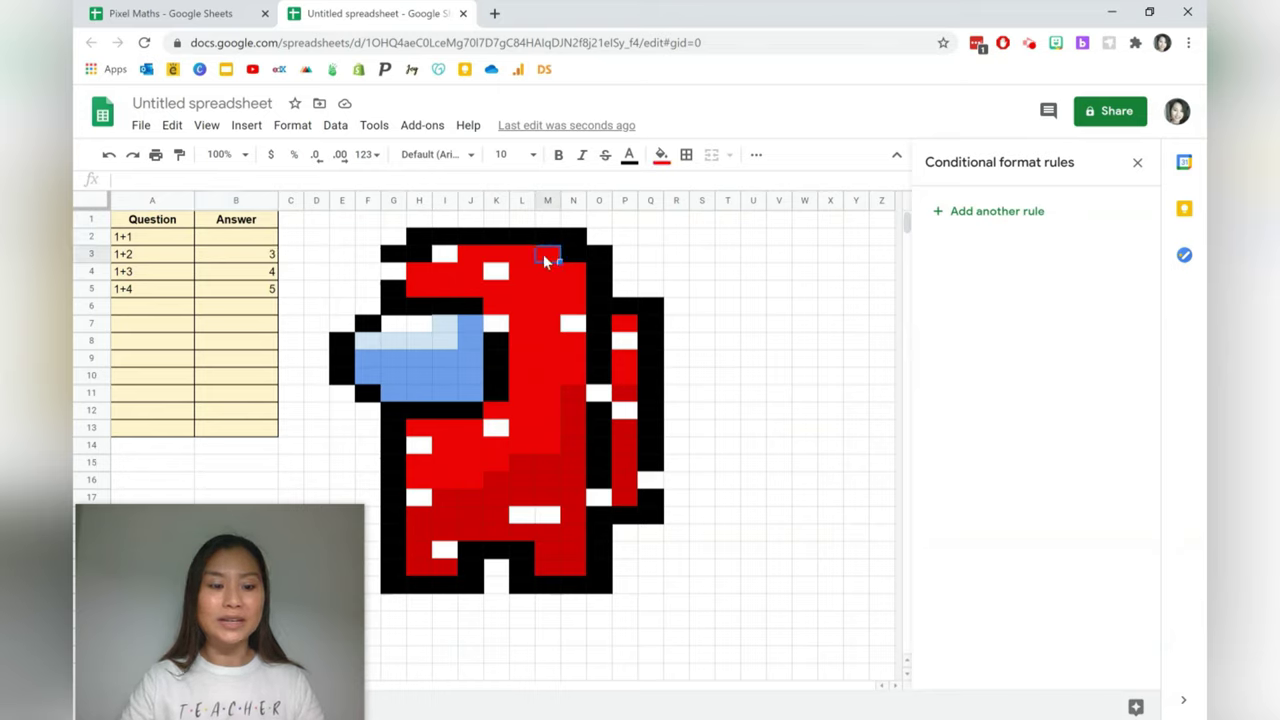
- Add light-blue pixels O6, H9, M11, M14, J16, J18, M20, O14, O20, G11, E9 and Q9 to the selection
ctrl+click(599, 305)
ctrl+click(420, 358)
ctrl+click(547, 393)
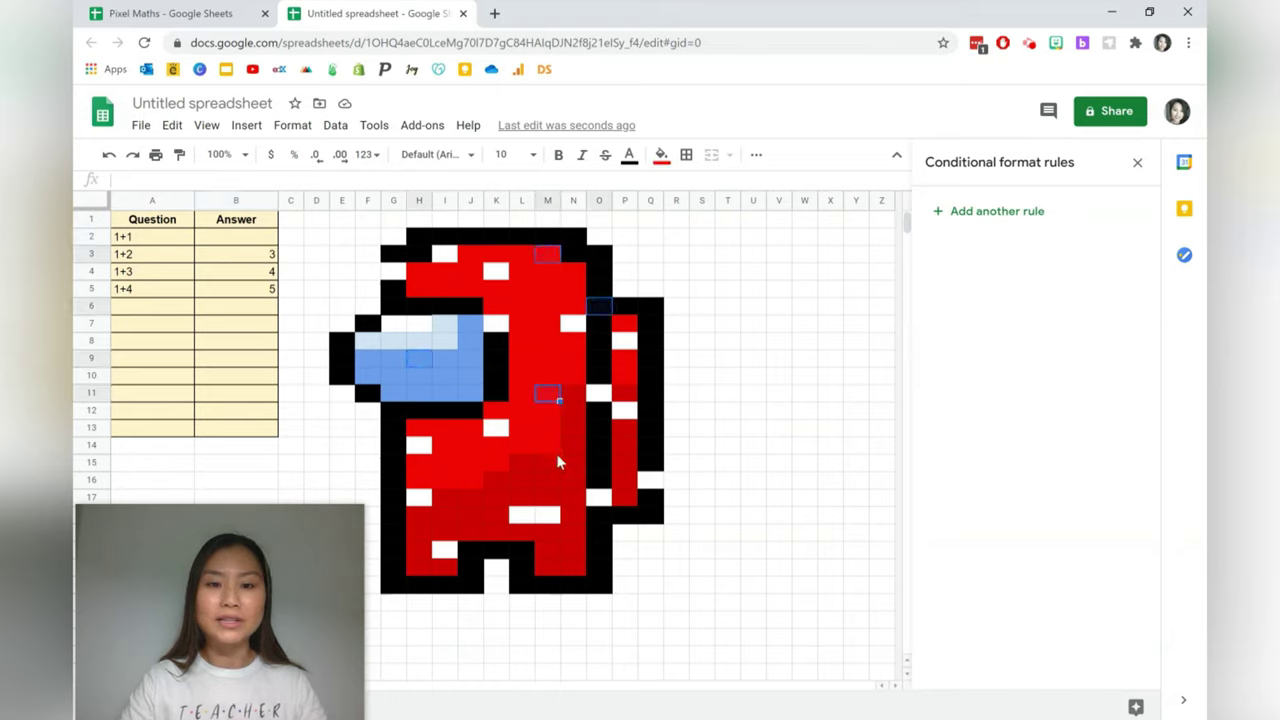
ctrl+click(547, 445)
ctrl+click(470, 480)
ctrl+click(470, 515)
ctrl+click(547, 550)
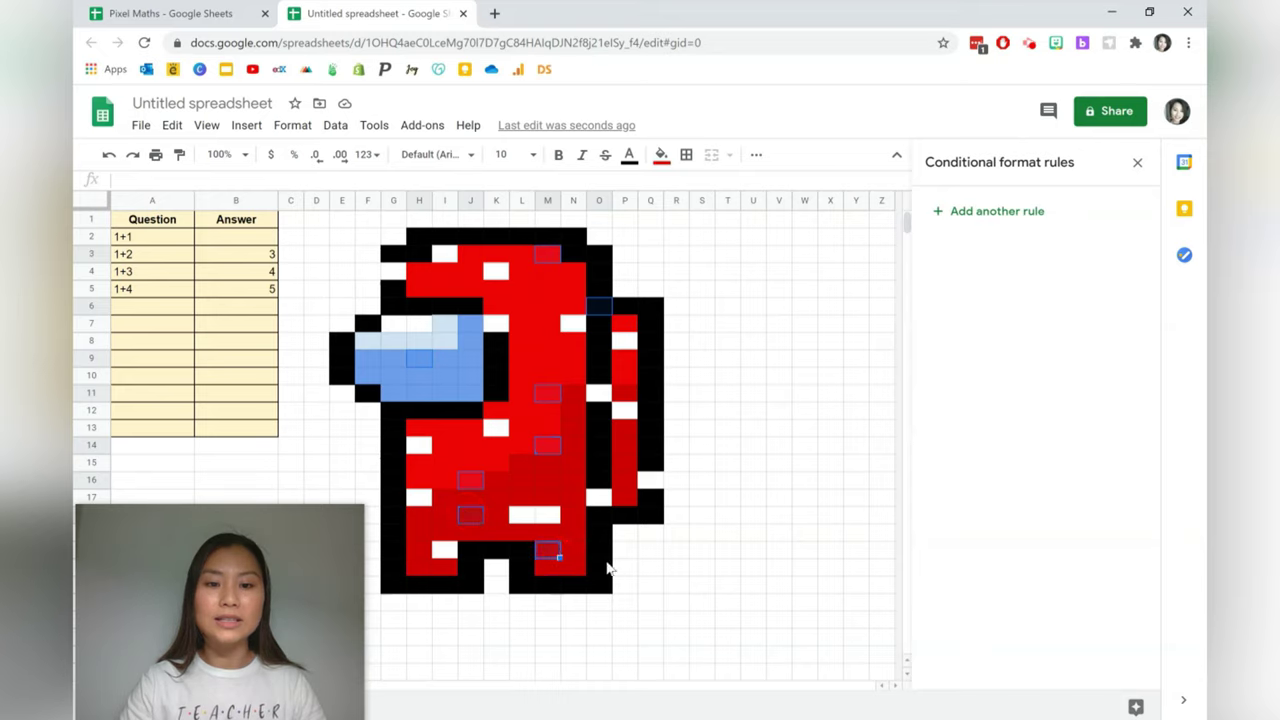
ctrl+click(599, 445)
ctrl+click(599, 550)
ctrl+click(393, 393)
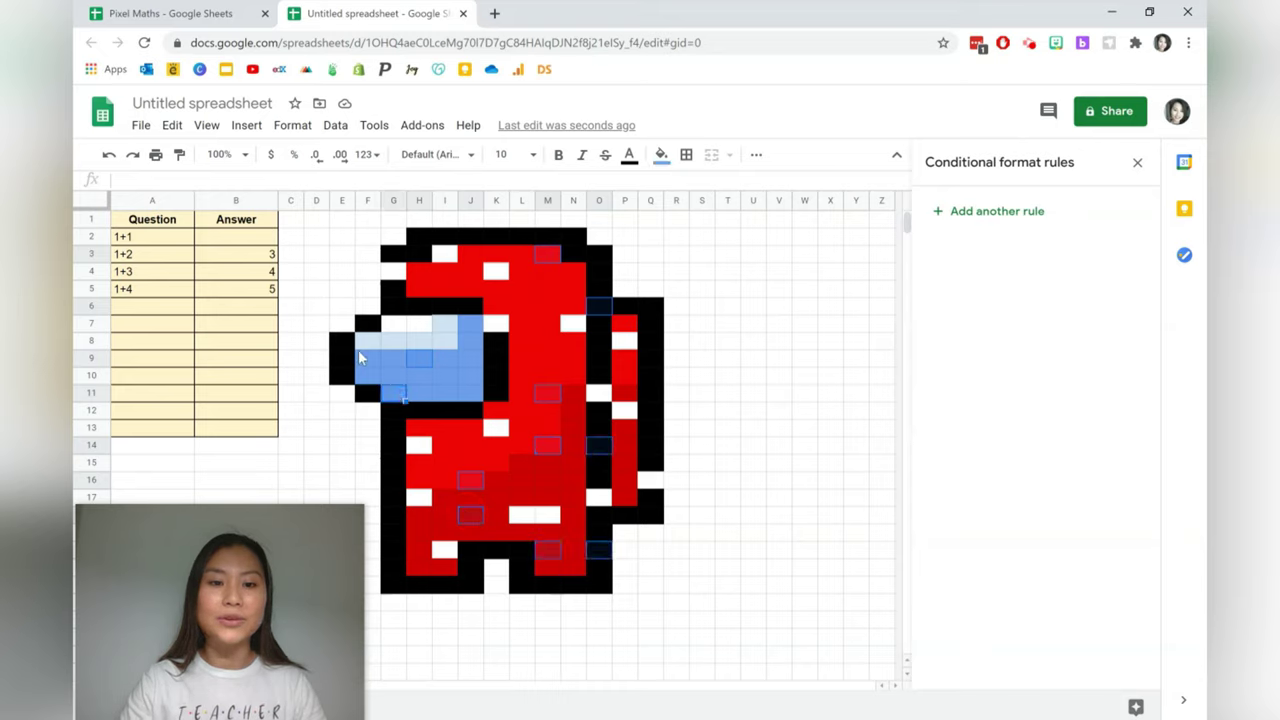
ctrl+click(343, 358)
ctrl+click(650, 358)
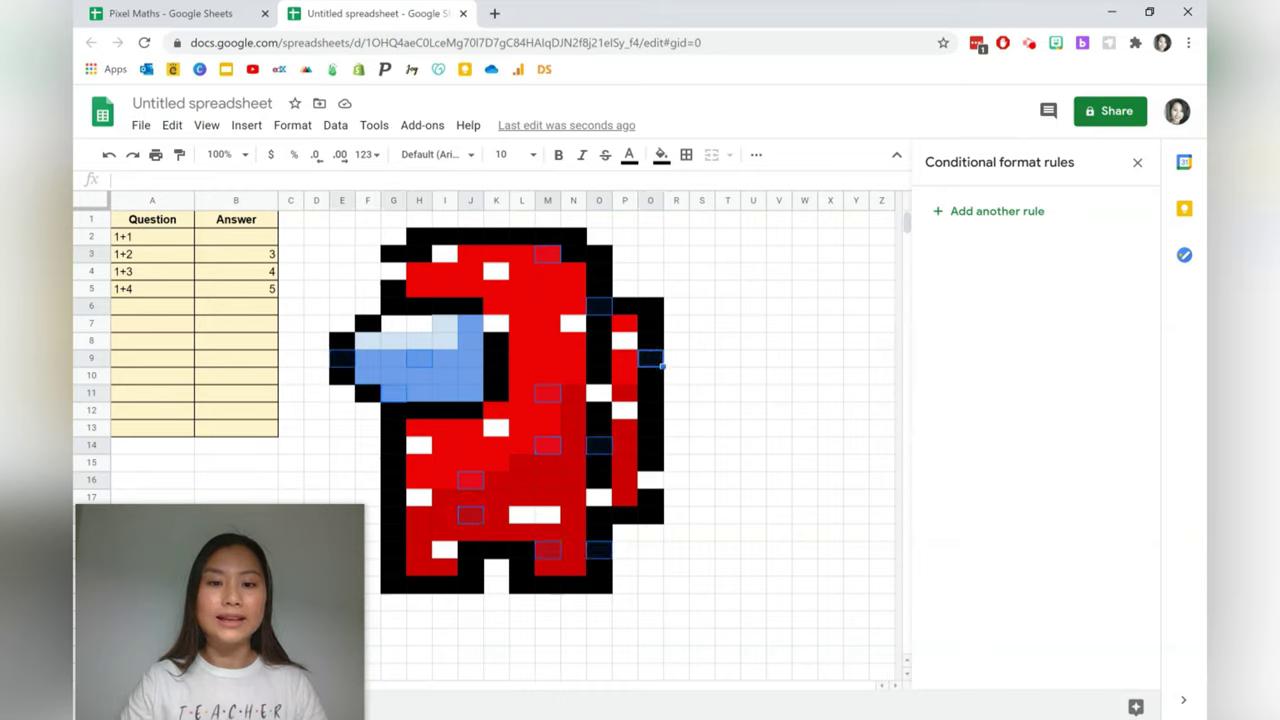
- Add a custom-formula rule =$B$3<>3 with white fill, then clear B3 to test it
click(1018, 213)
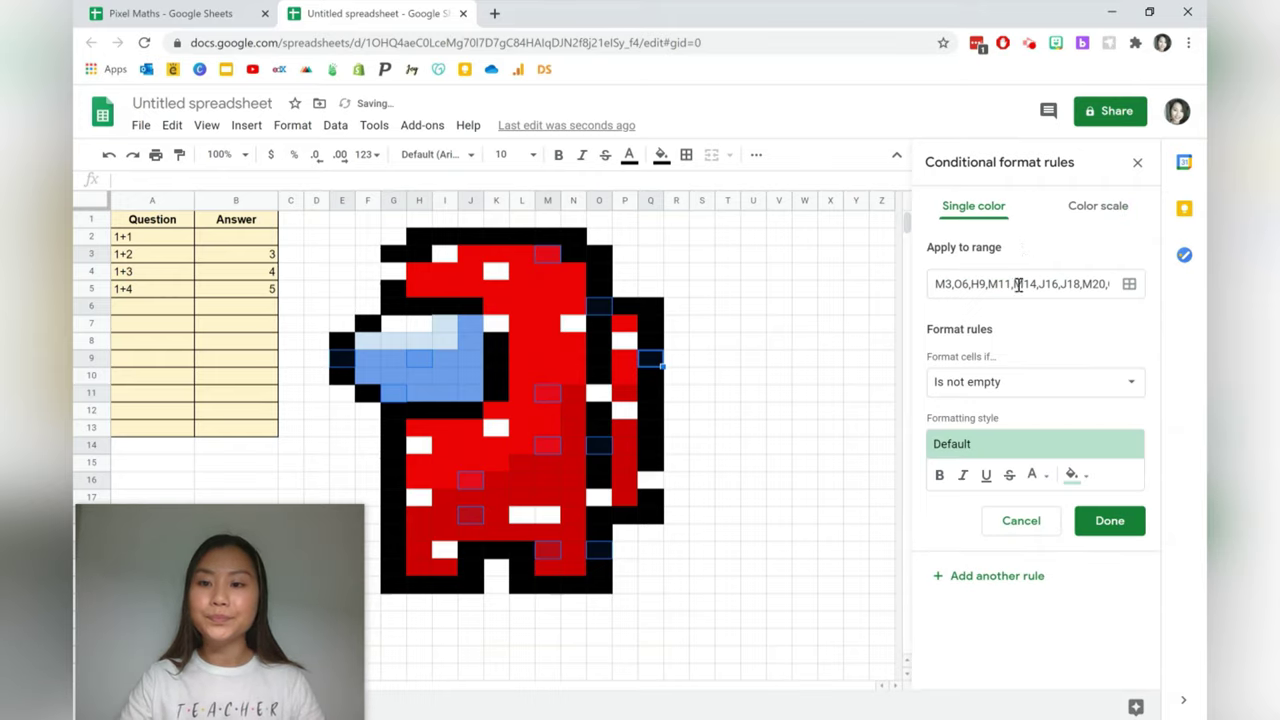
click(1003, 378)
scroll(1045, 540, down, 4)
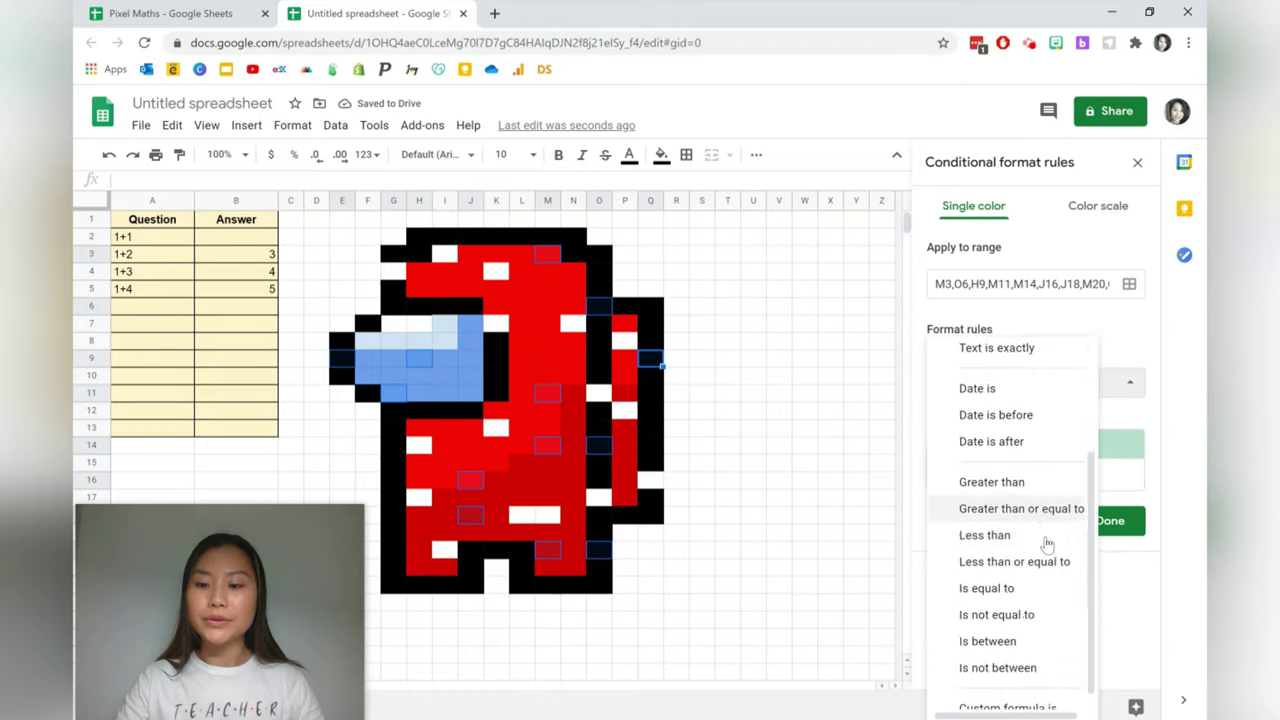
click(1008, 691)
click(1045, 423)
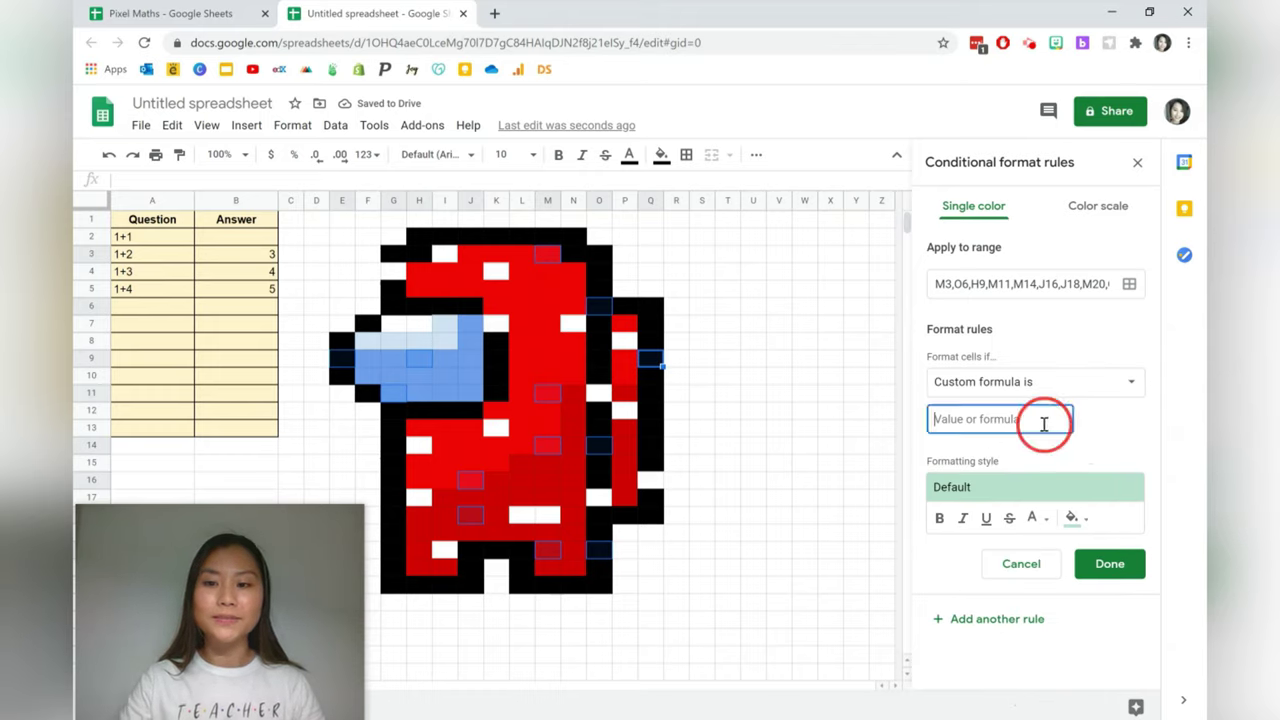
text(=)
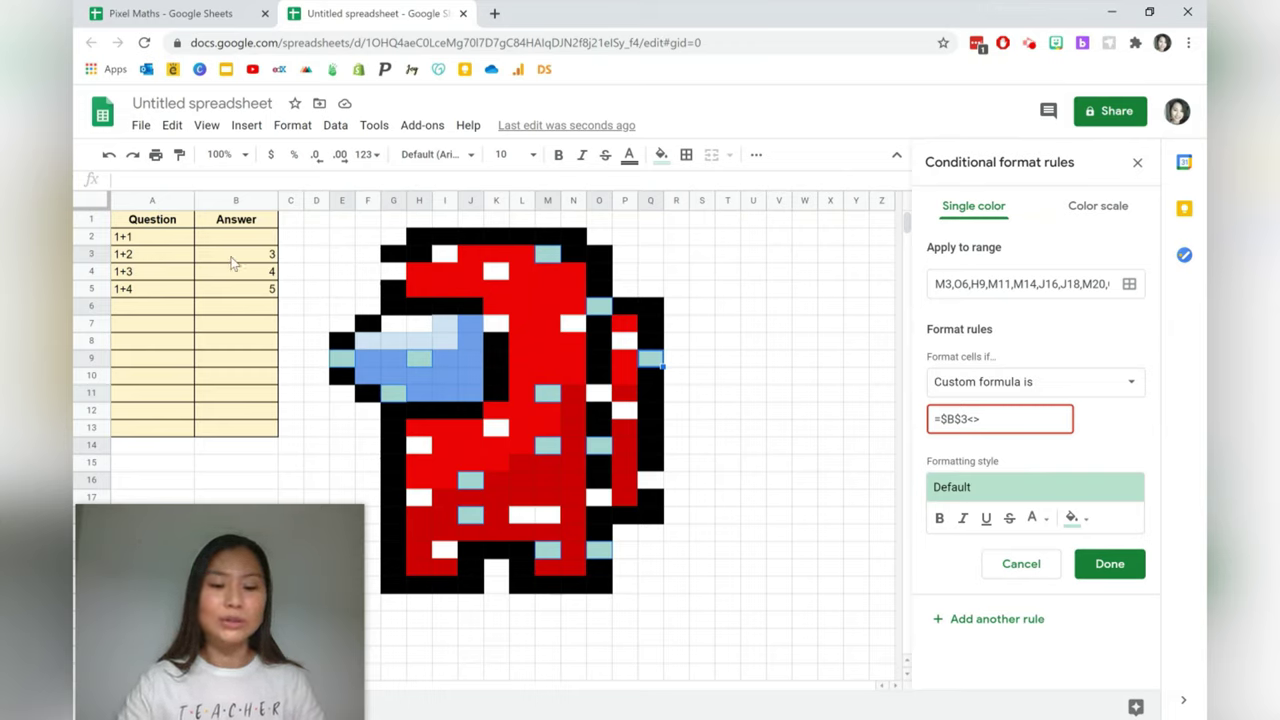
text(3)
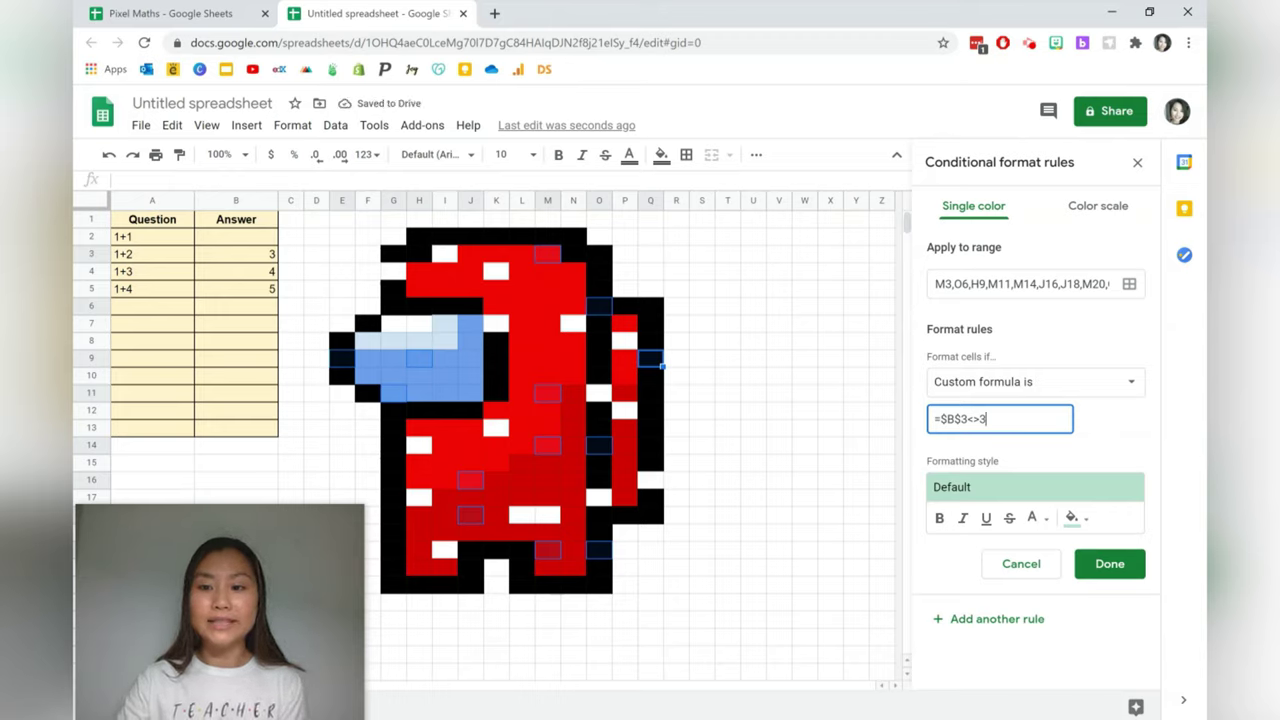
click(1076, 517)
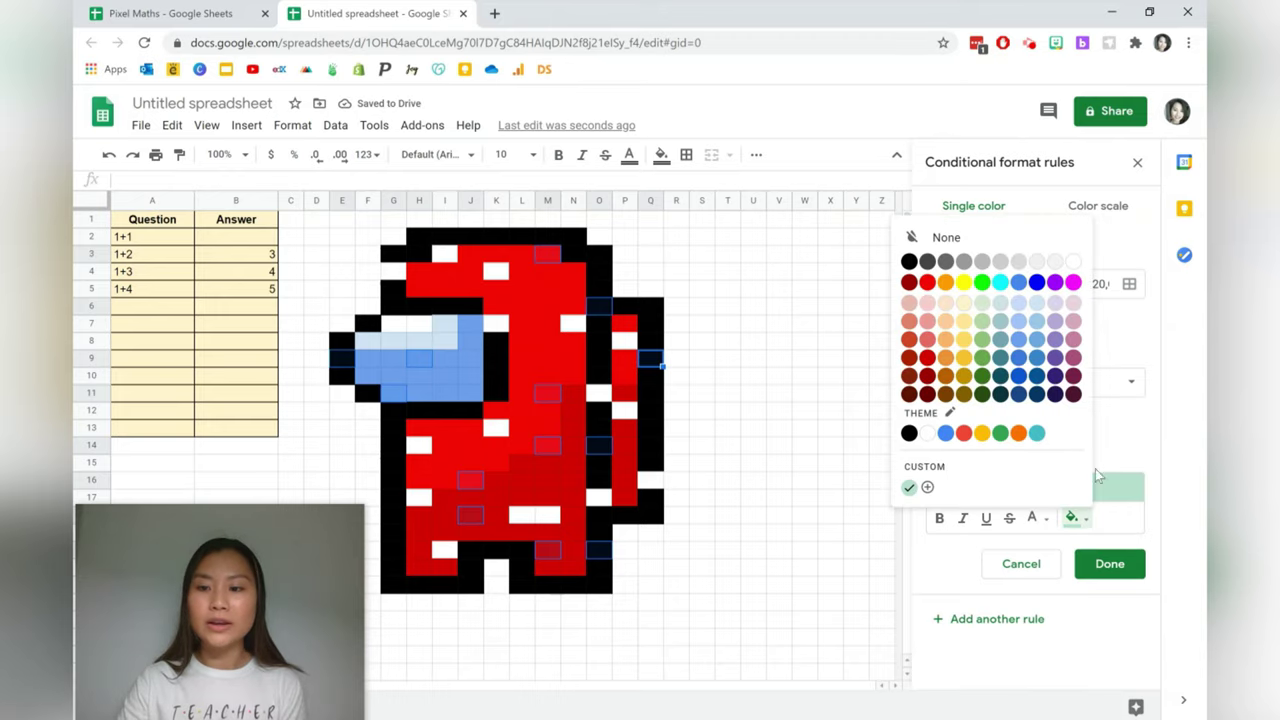
click(1073, 261)
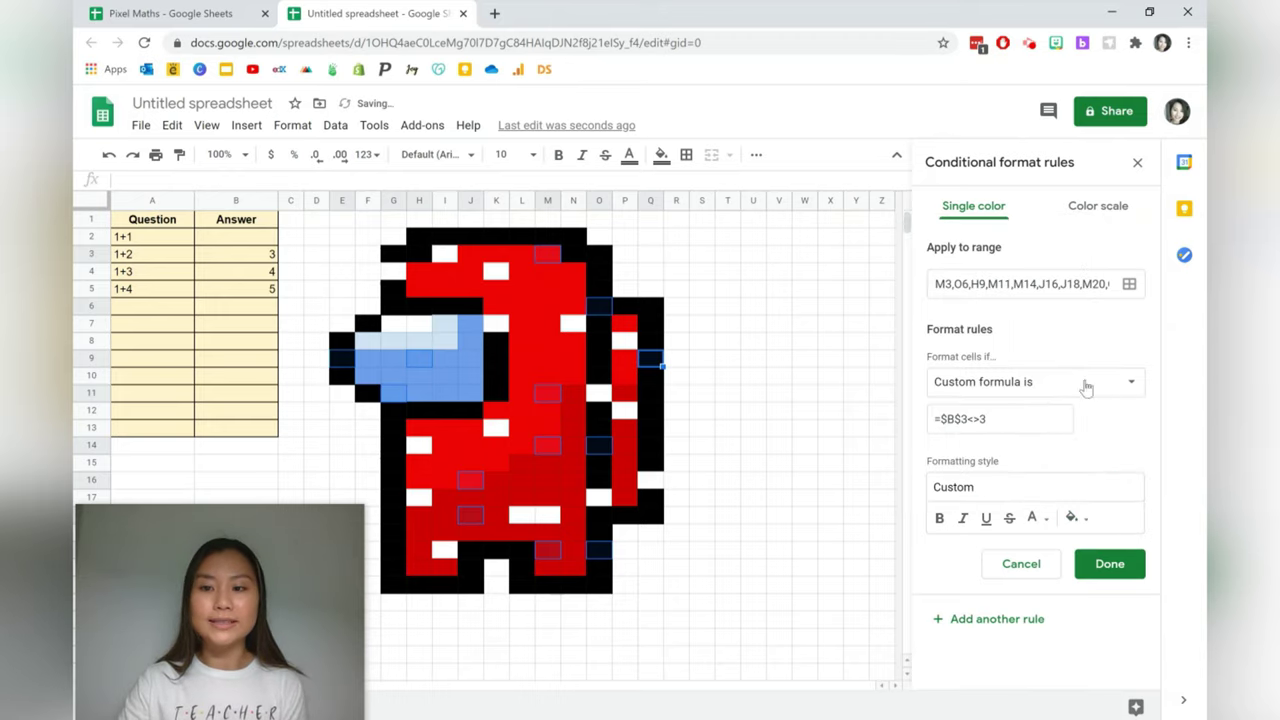
click(1107, 552)
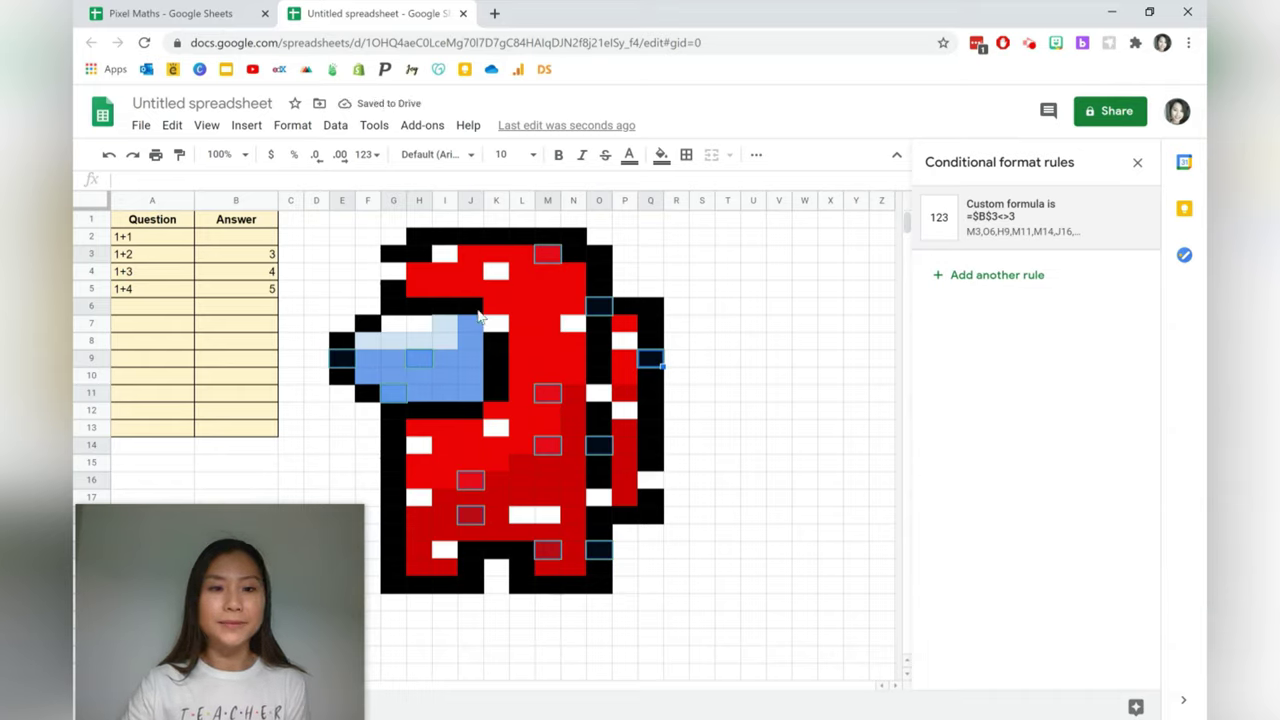
click(254, 258)
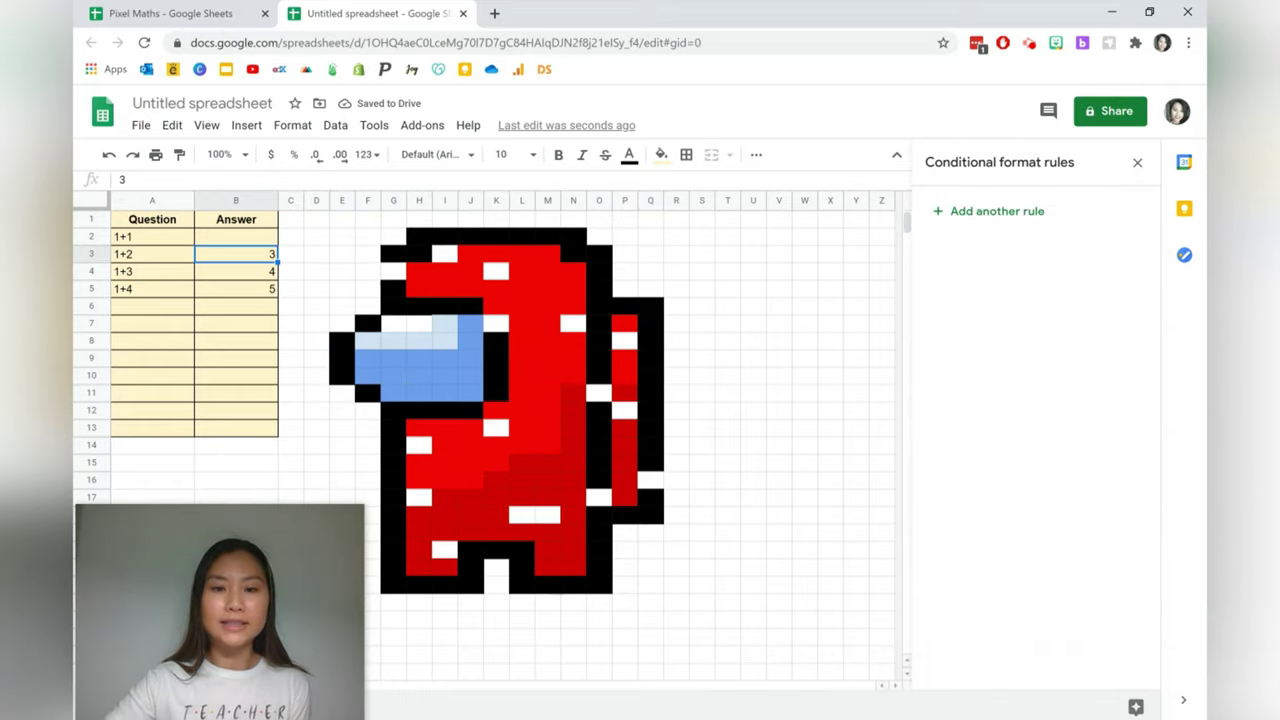
key(Delete)
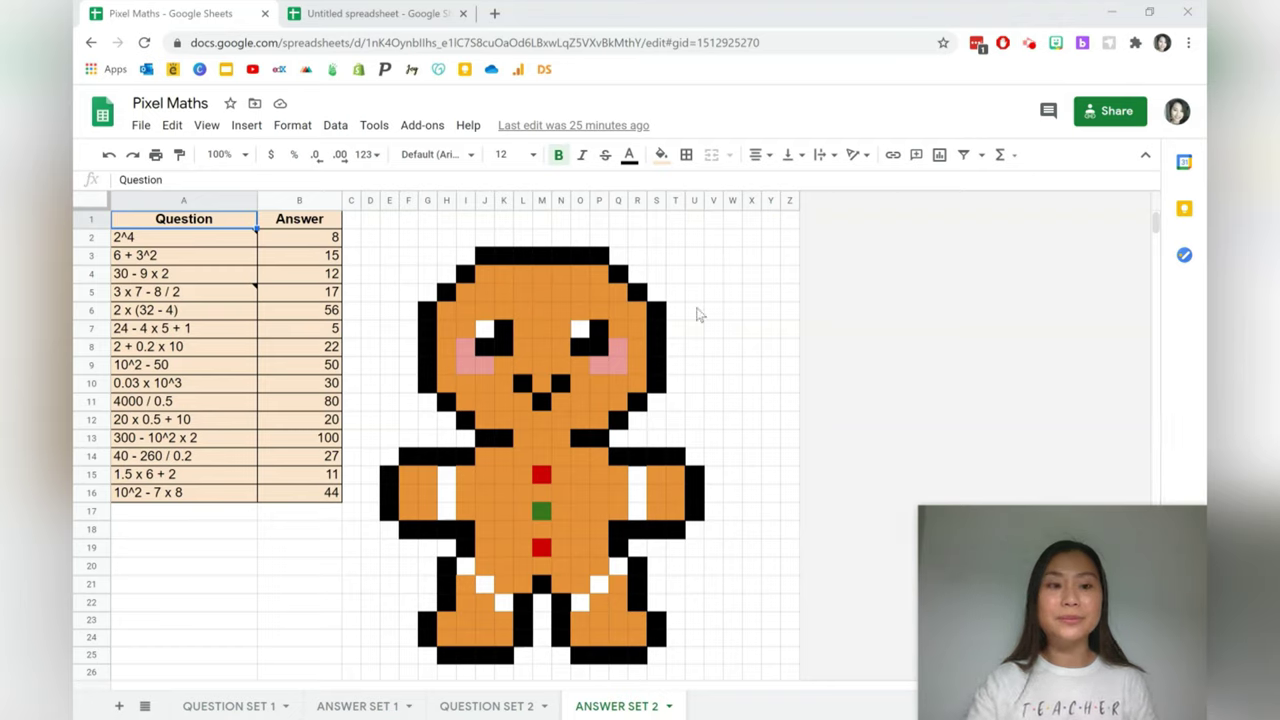
- Clear the questions in cells A2, A3 and A4
click(240, 240)
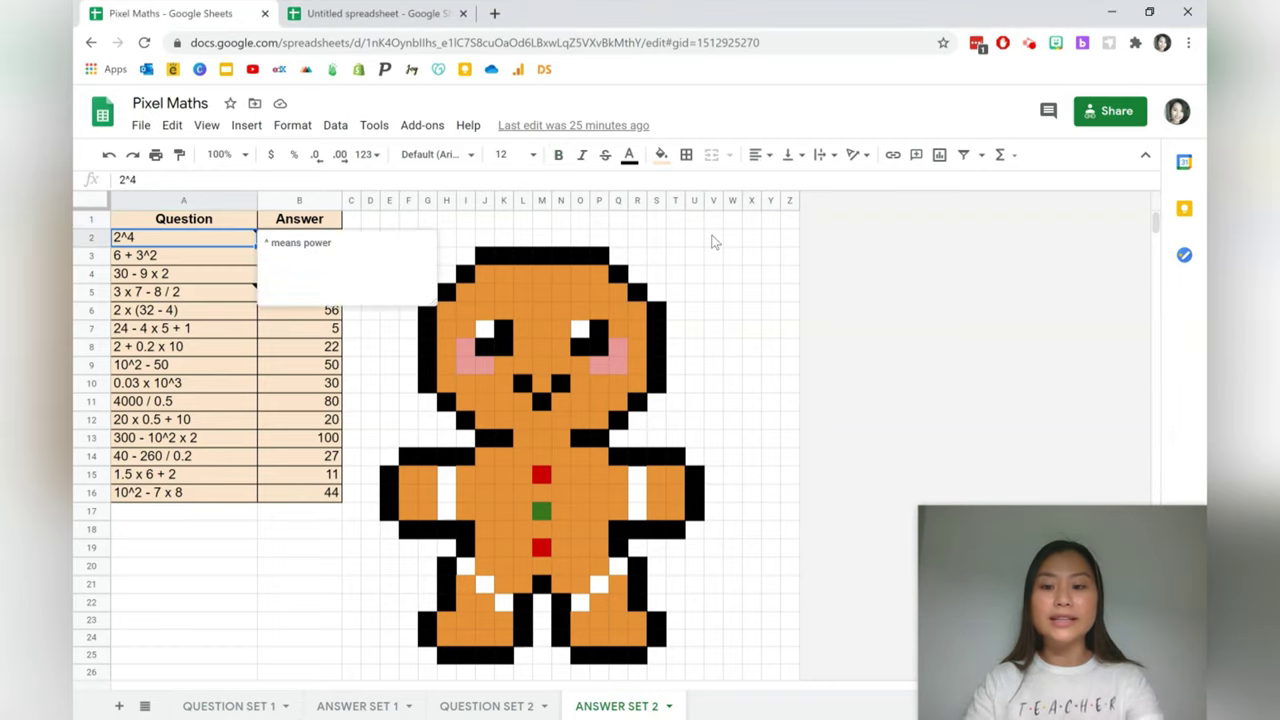
key(Delete)
click(203, 256)
key(Delete)
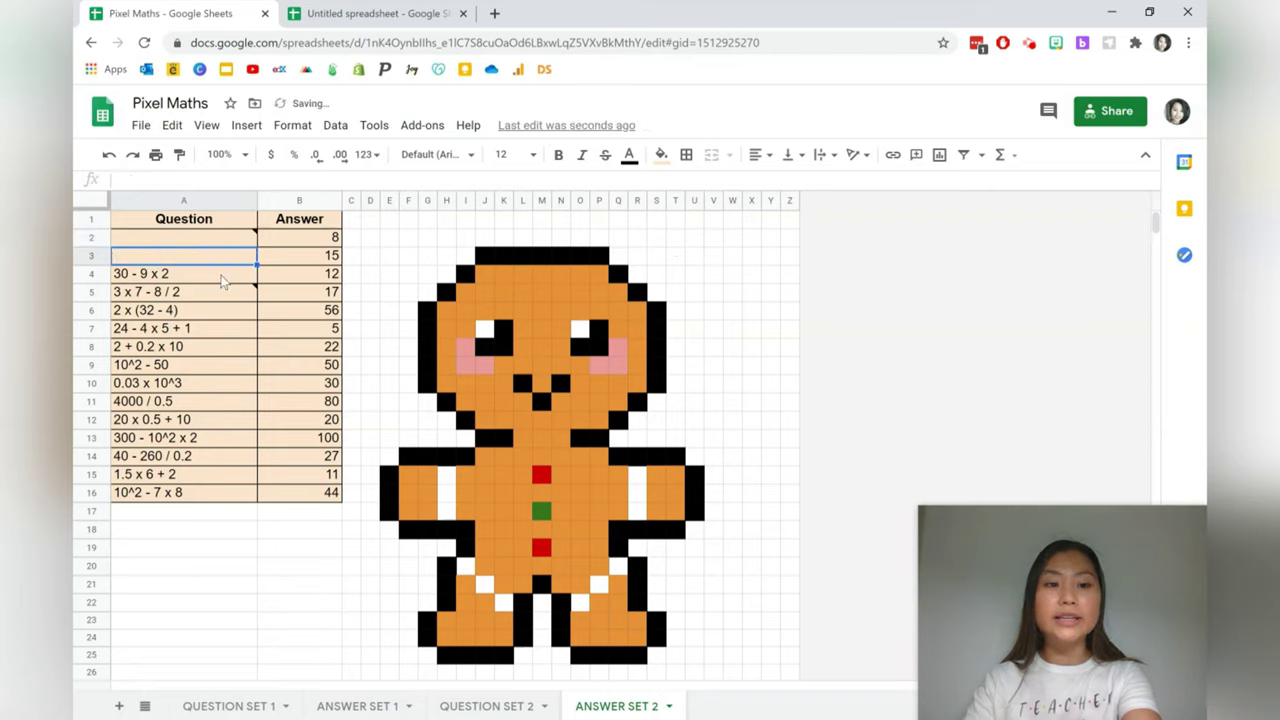
click(223, 276)
key(Delete)
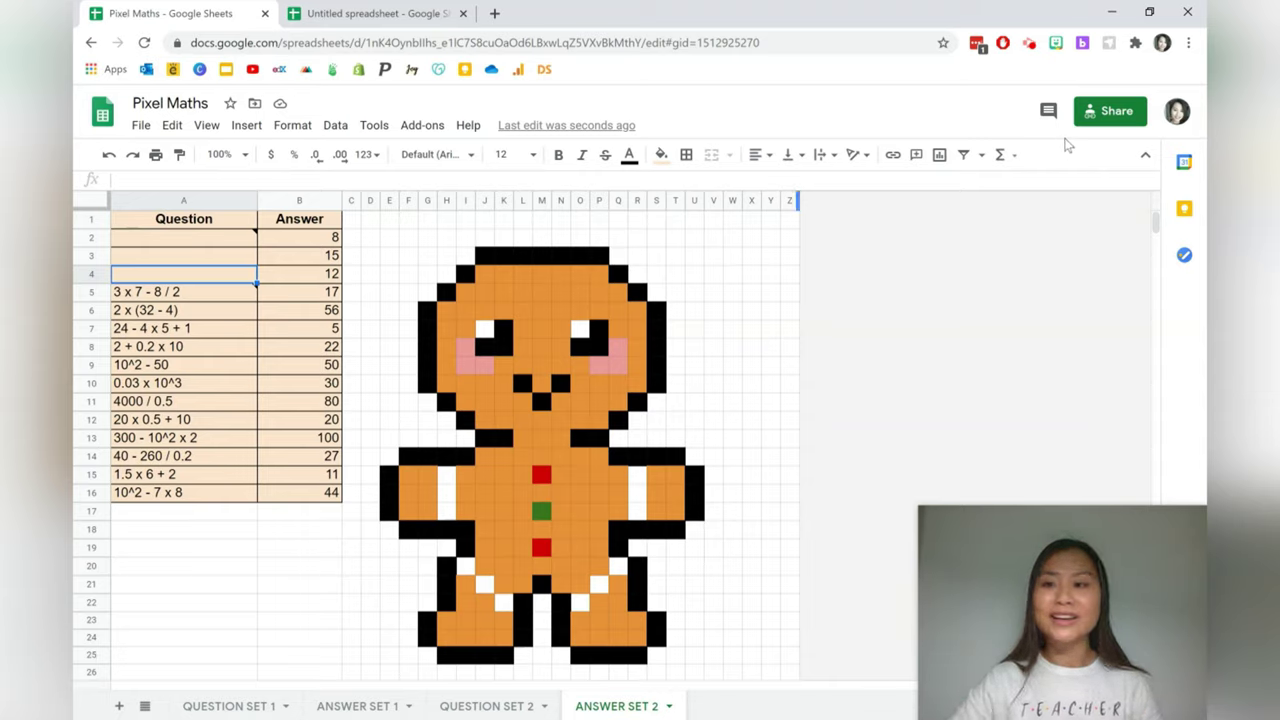
- Copy the Pixel Maths spreadsheet's share link
click(1095, 117)
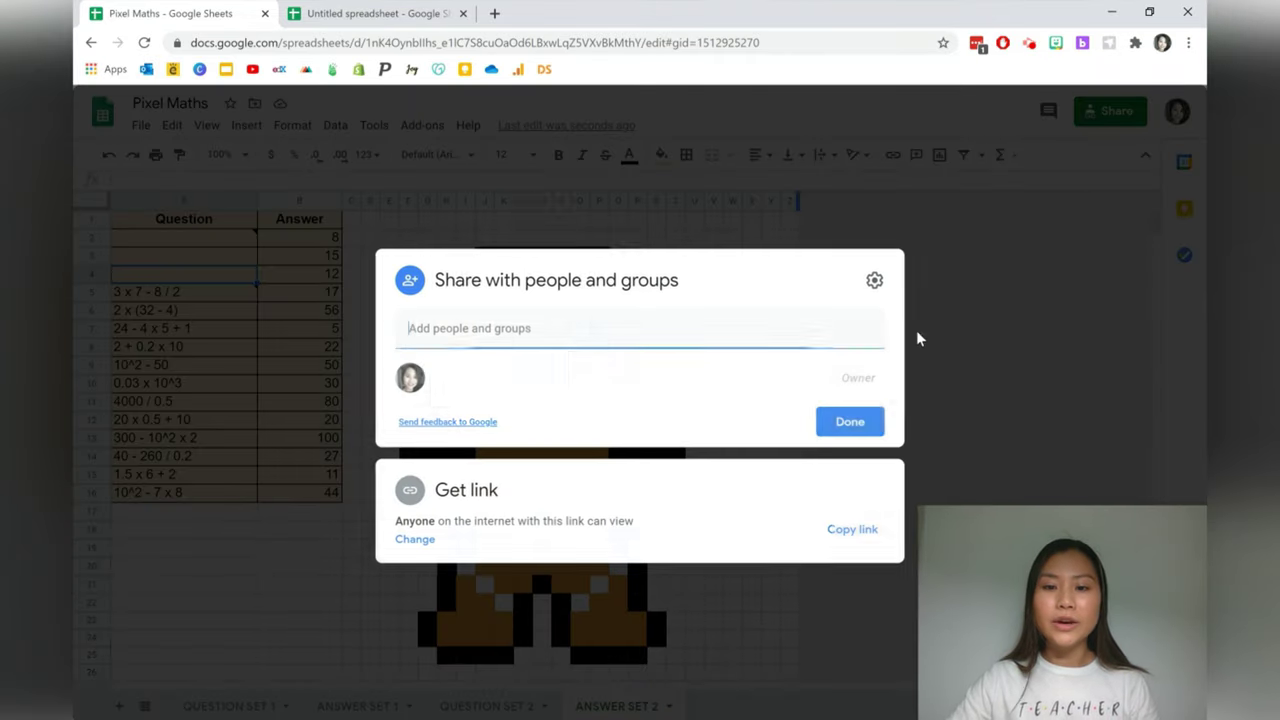
click(852, 530)
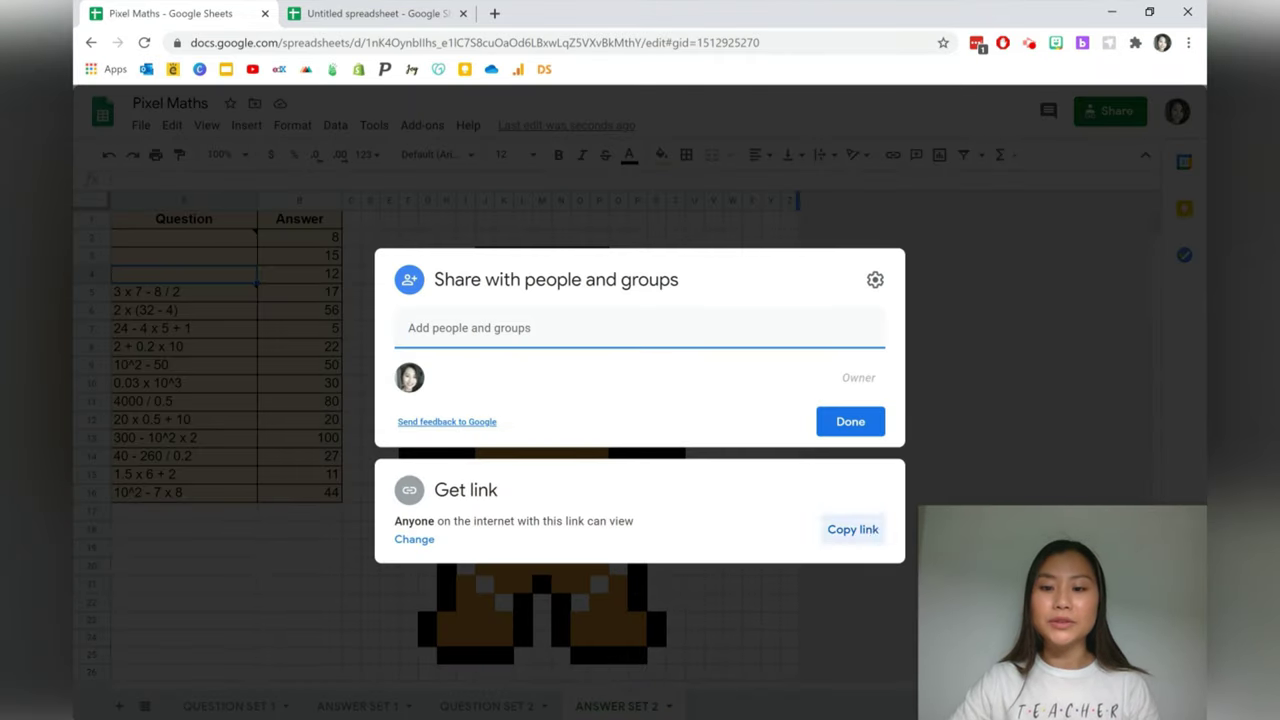
click(494, 13)
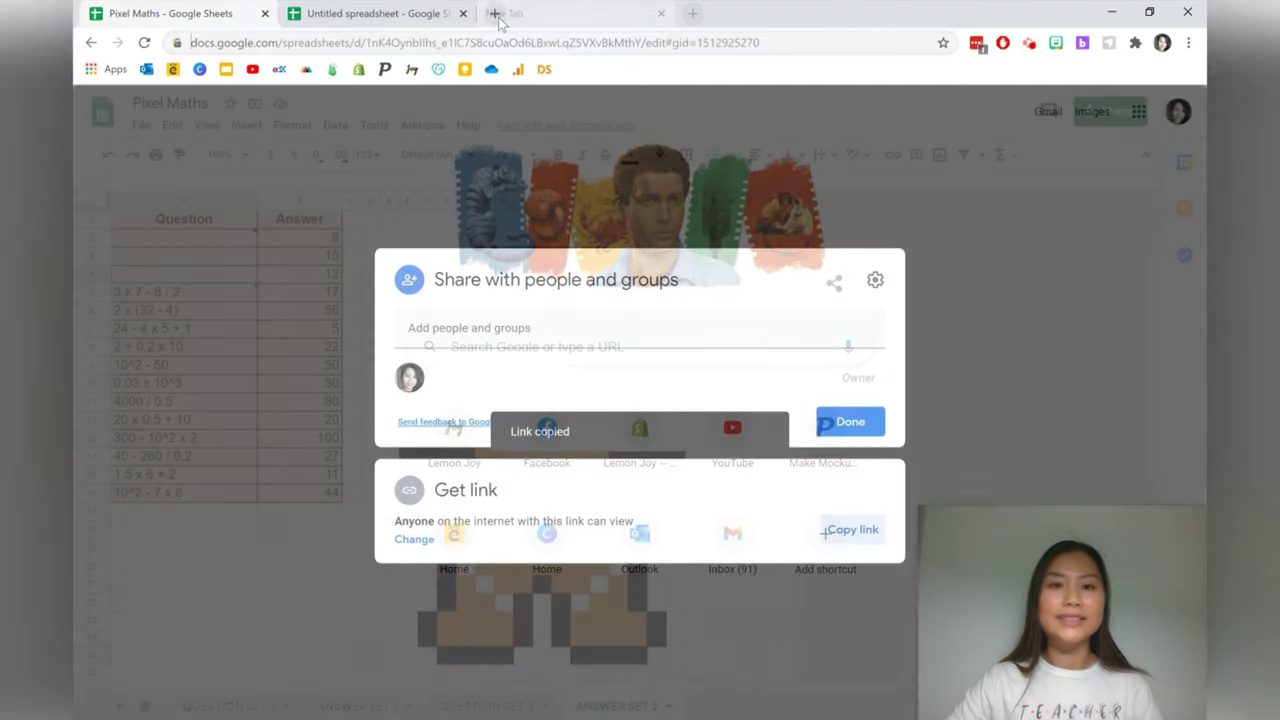
- Paste the share link, replace its edit?usp=sharing ending with copy, and load it
key(ctrl+v)
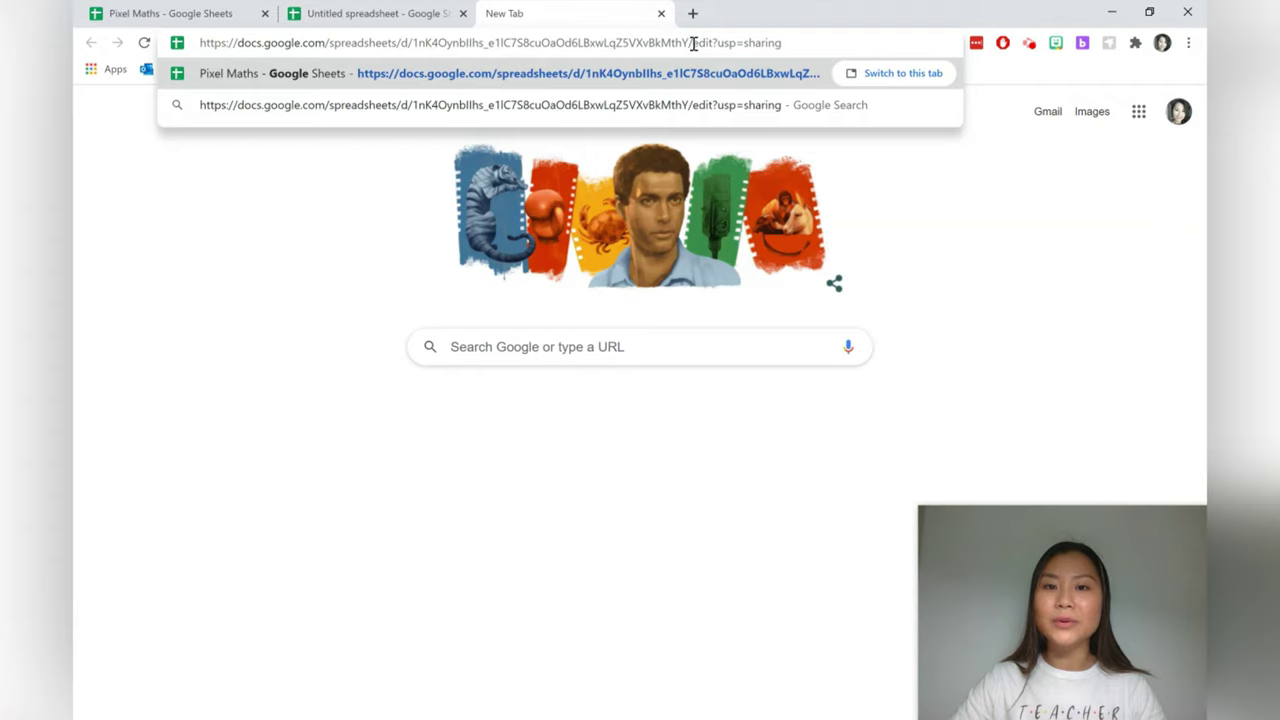
drag(692, 43, 820, 40)
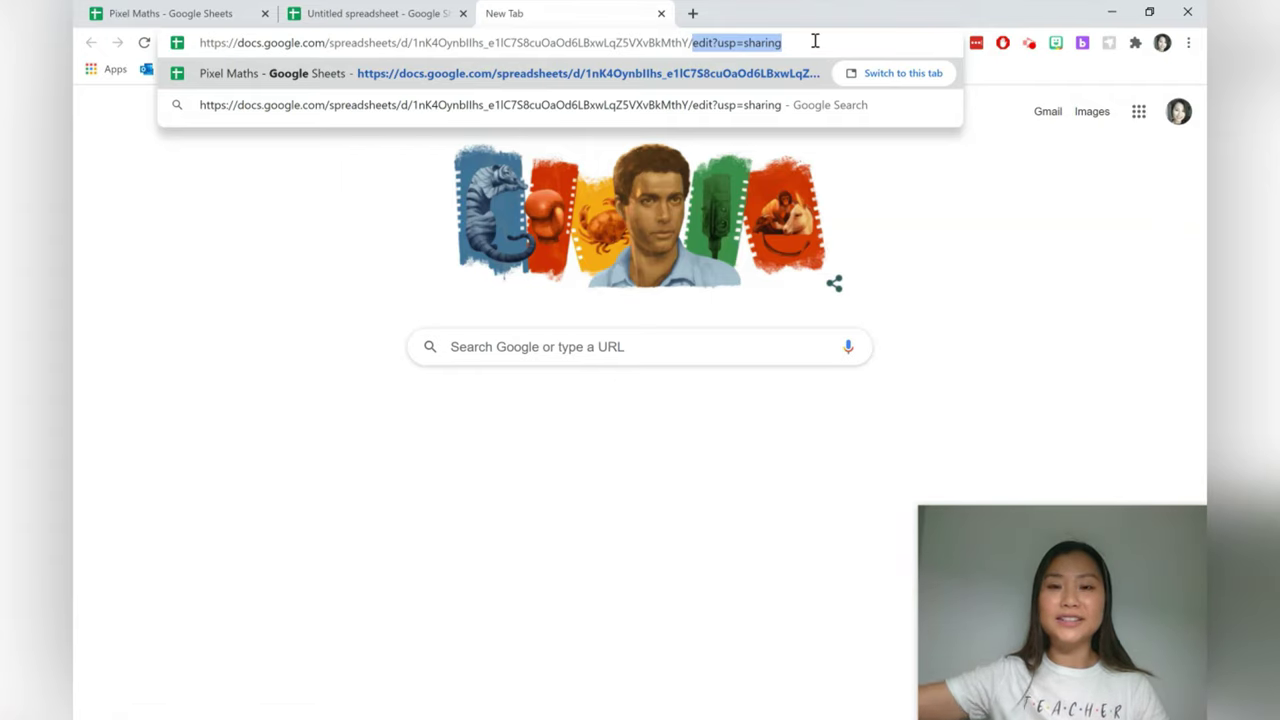
key(BackSpace)
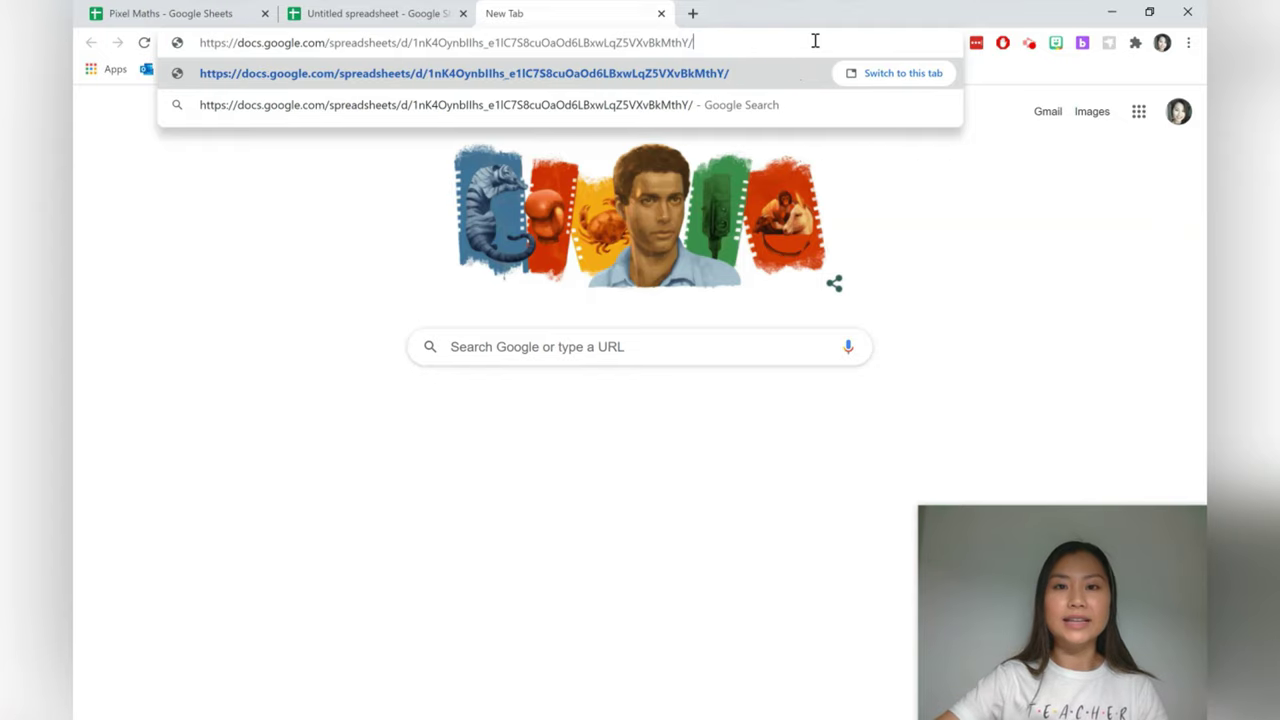
text(copy)
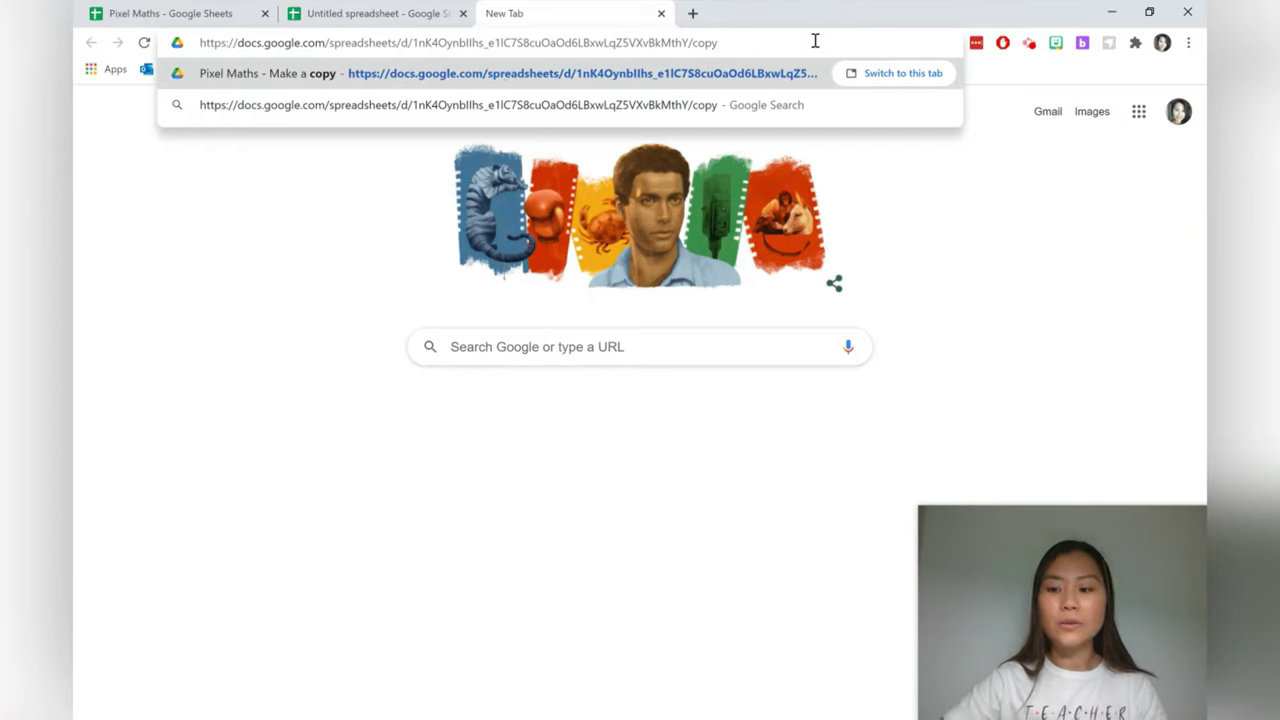
key(Return)
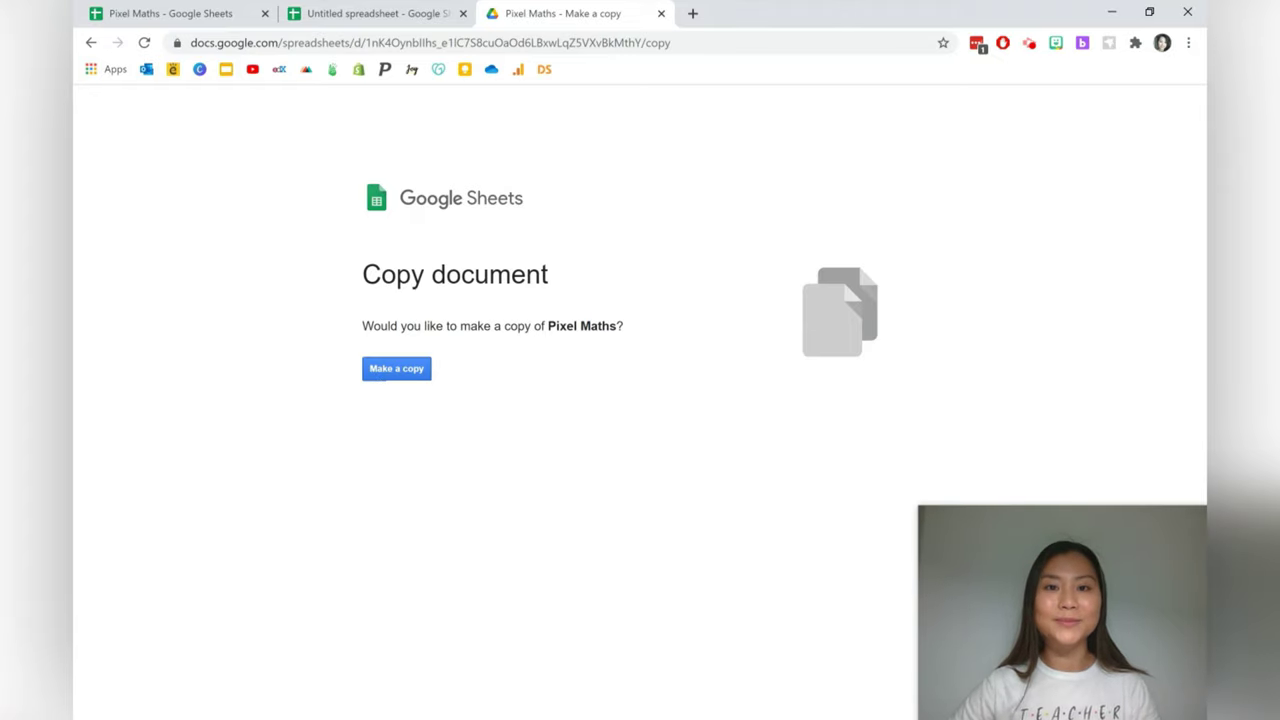
- Select the /copy link in the address bar and return to the Pixel Maths spreadsheet tab
click(491, 45)
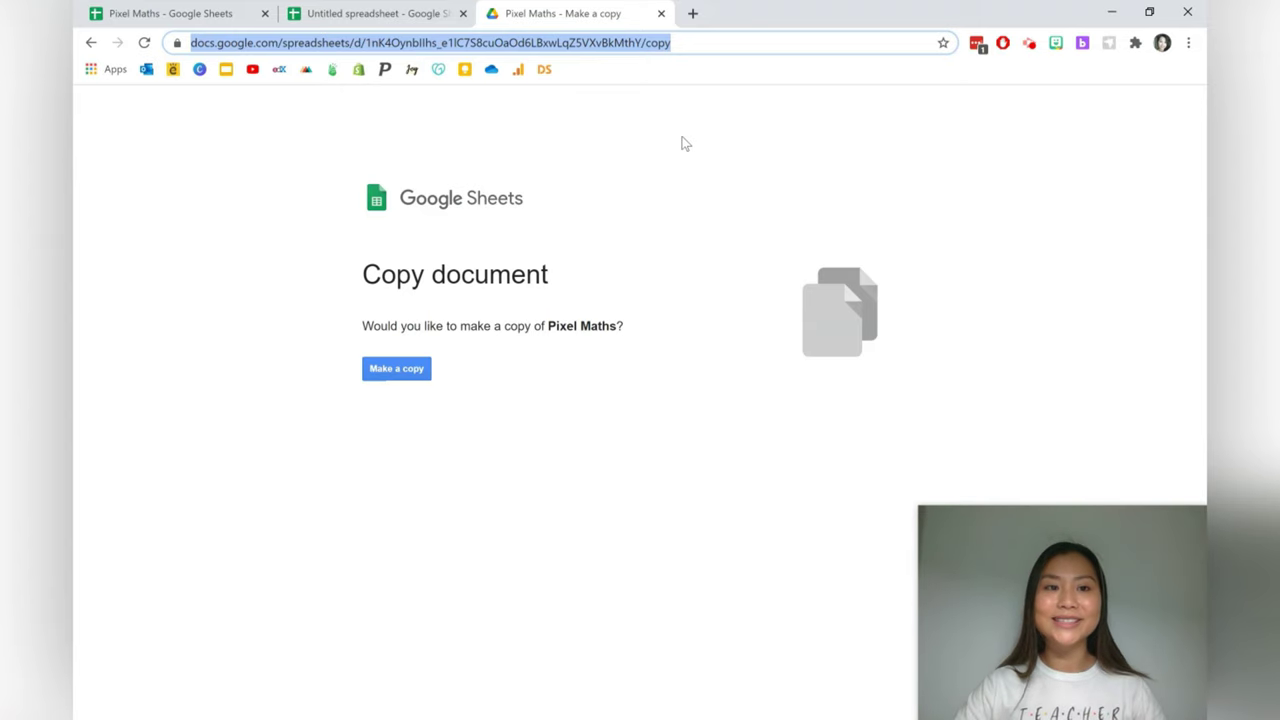
key(ctrl+1)
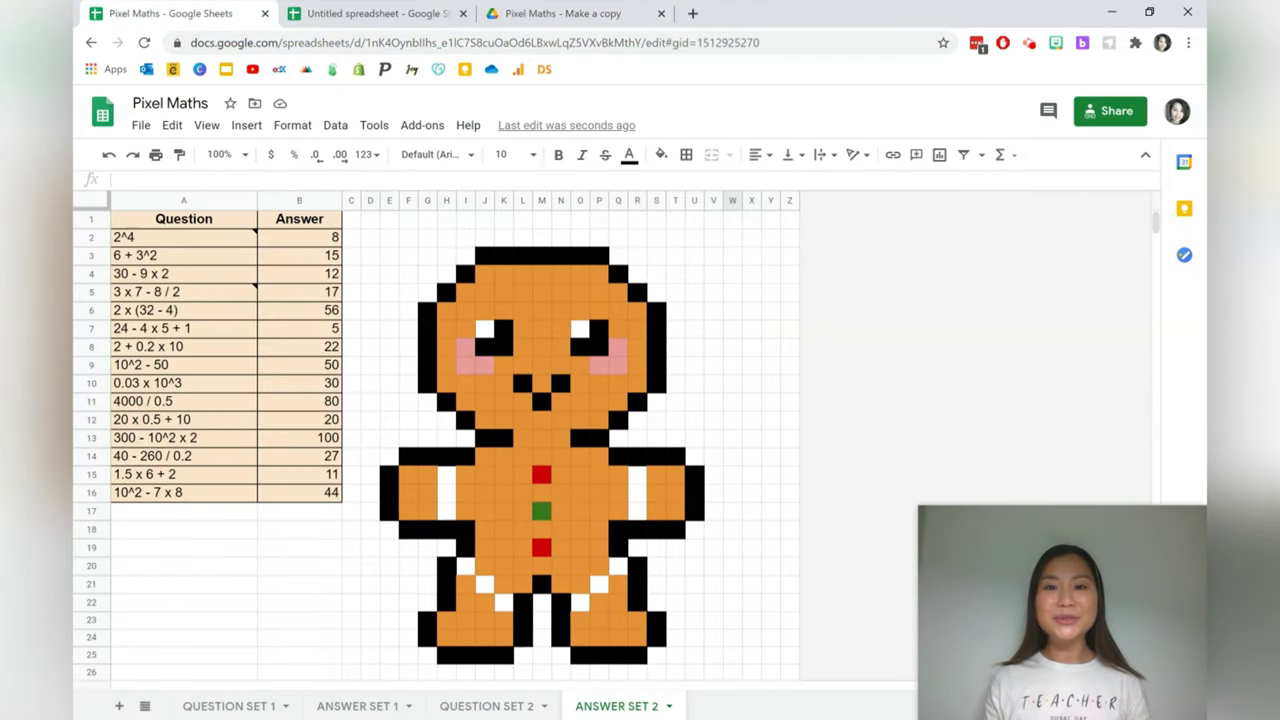